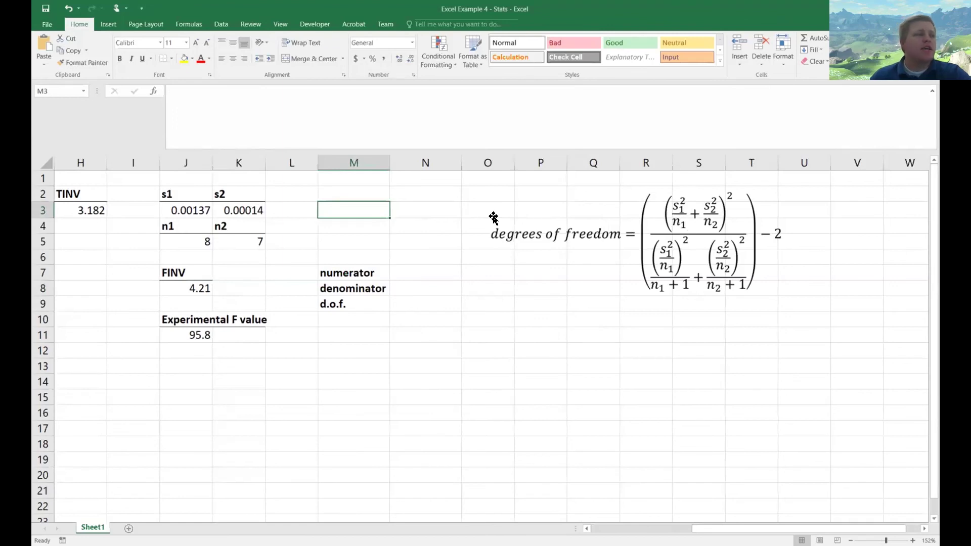
Enter the formula =J3^2/J5 in cell M3 to compute the squared s1 divided by n1.
text(=)
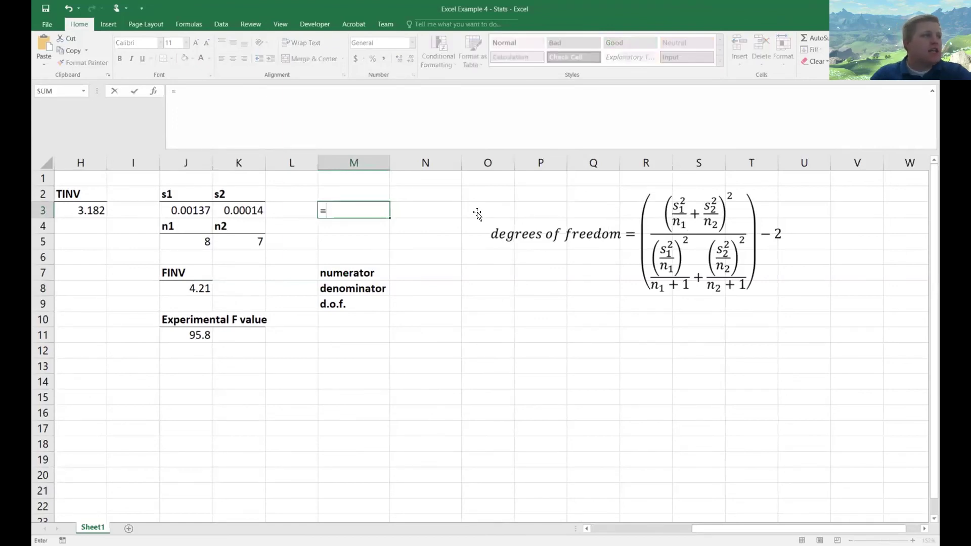
click(186, 205)
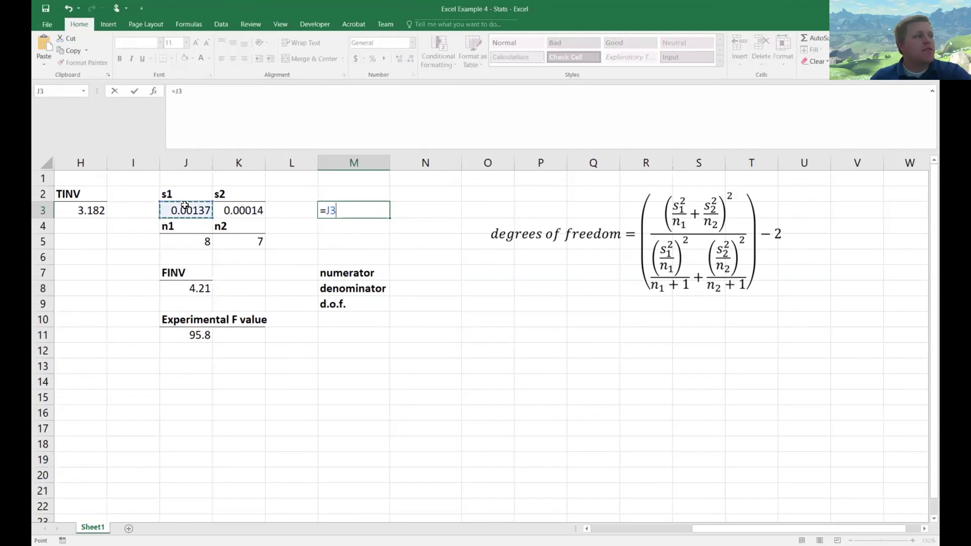
text(^2/)
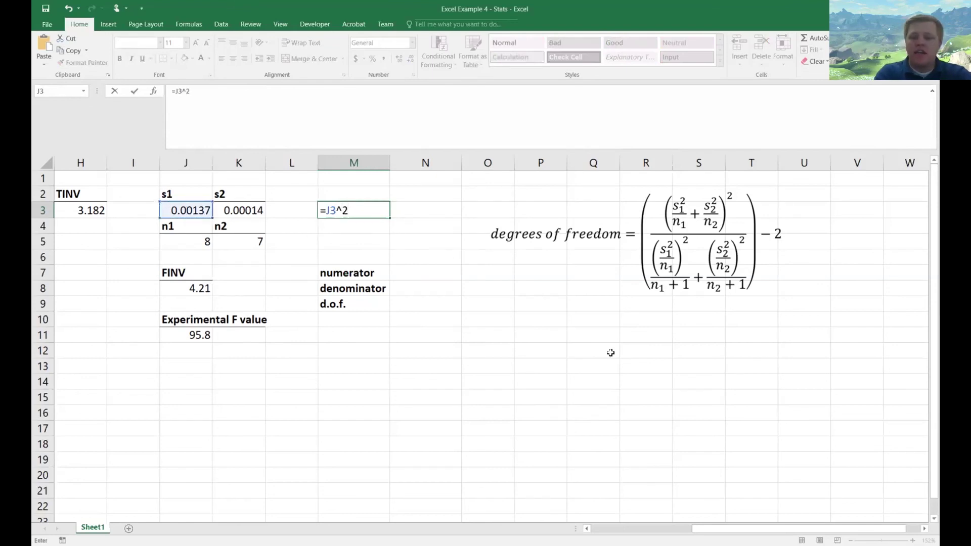
click(205, 242)
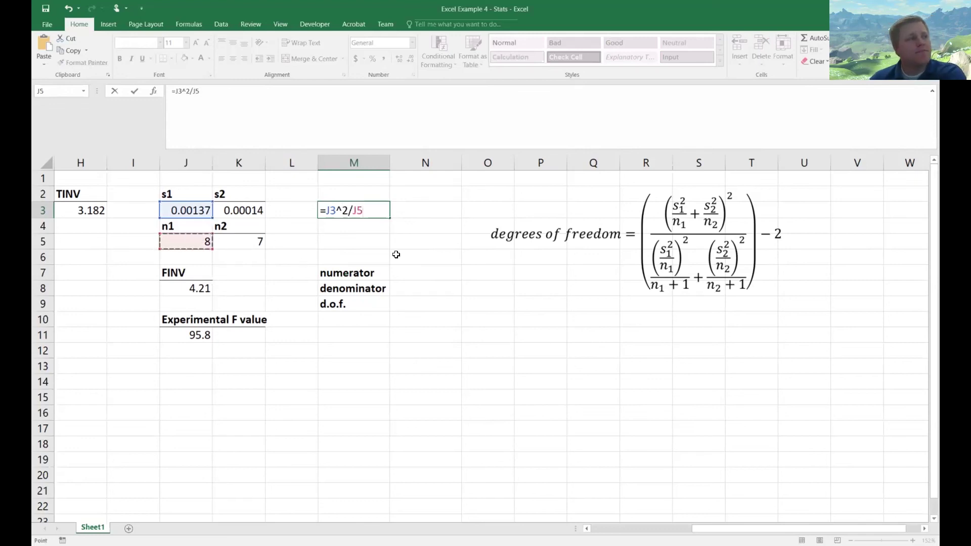
key(Return)
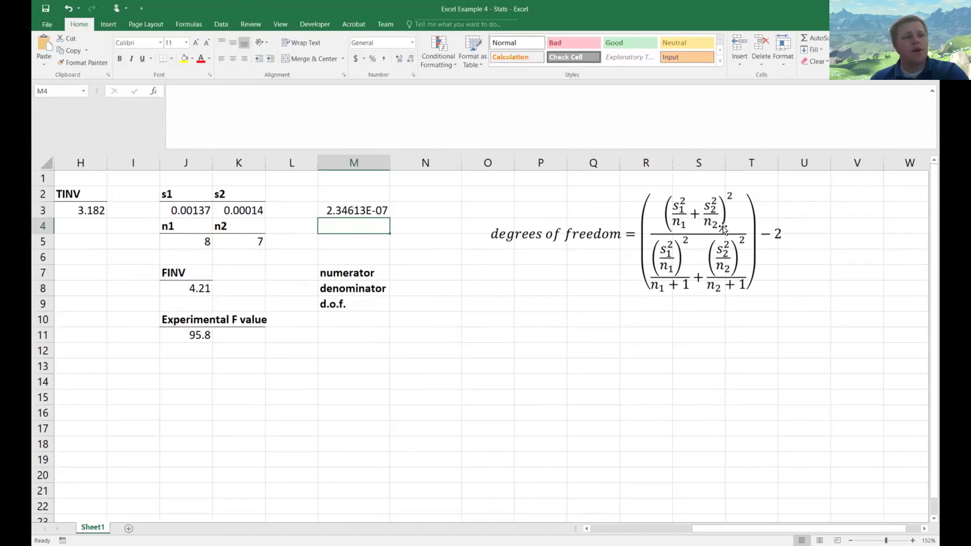
Fill the M3 formula across into N3 and compare the formulas in both cells.
click(381, 208)
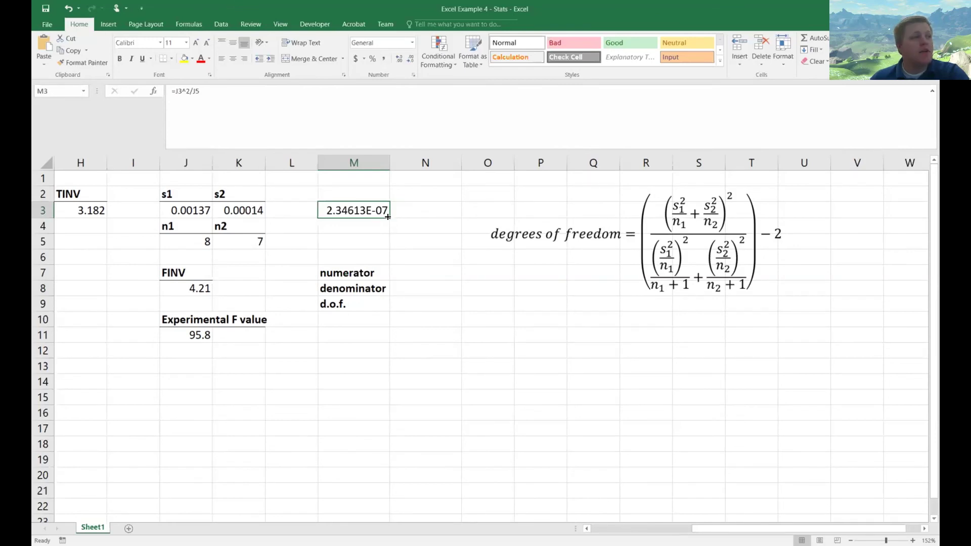
drag(388, 217, 461, 218)
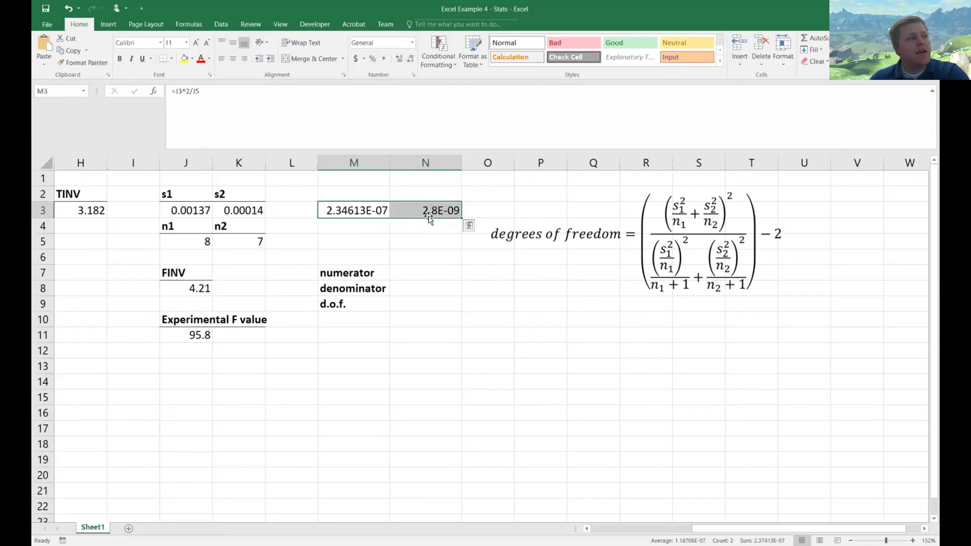
click(328, 209)
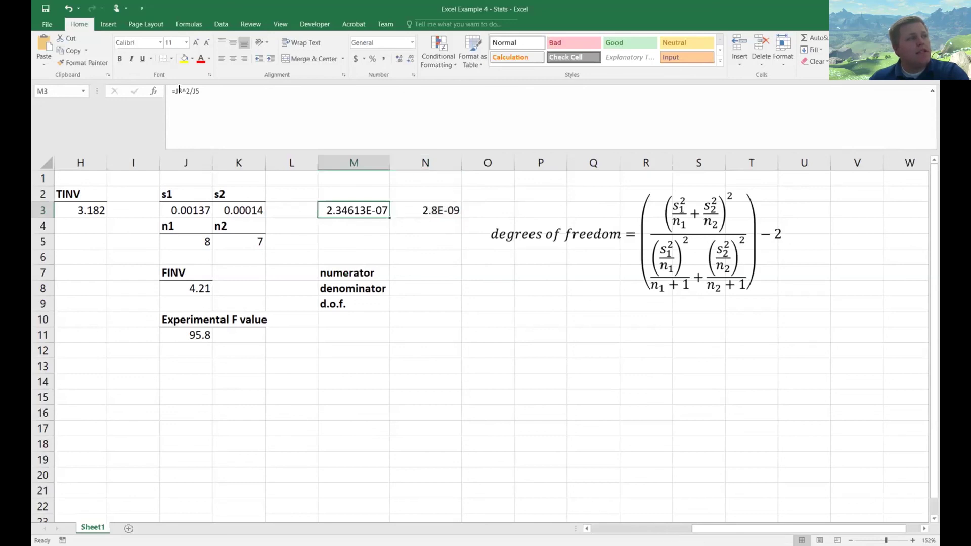
click(423, 203)
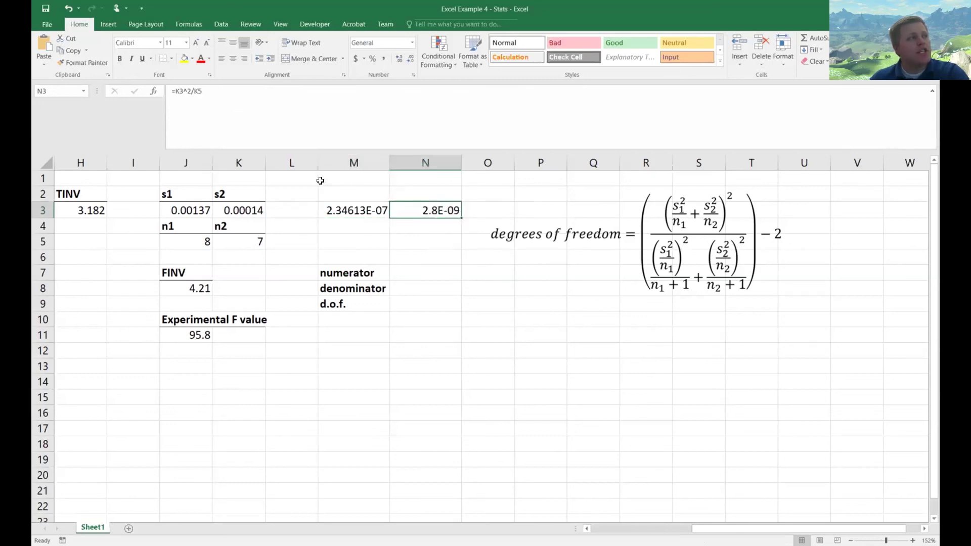
Display M3's formula with its referenced cells highlighted and reduce the formula bar's height.
click(362, 212)
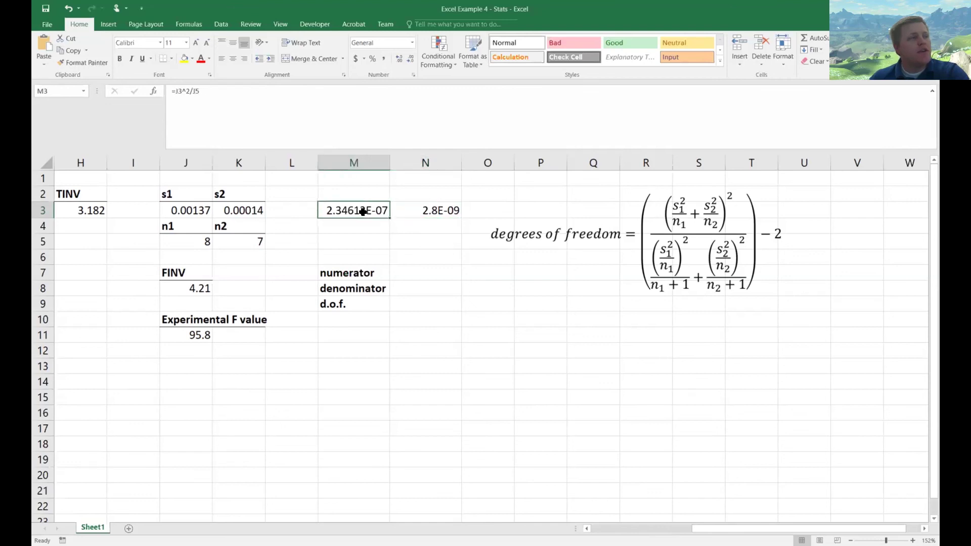
click(328, 118)
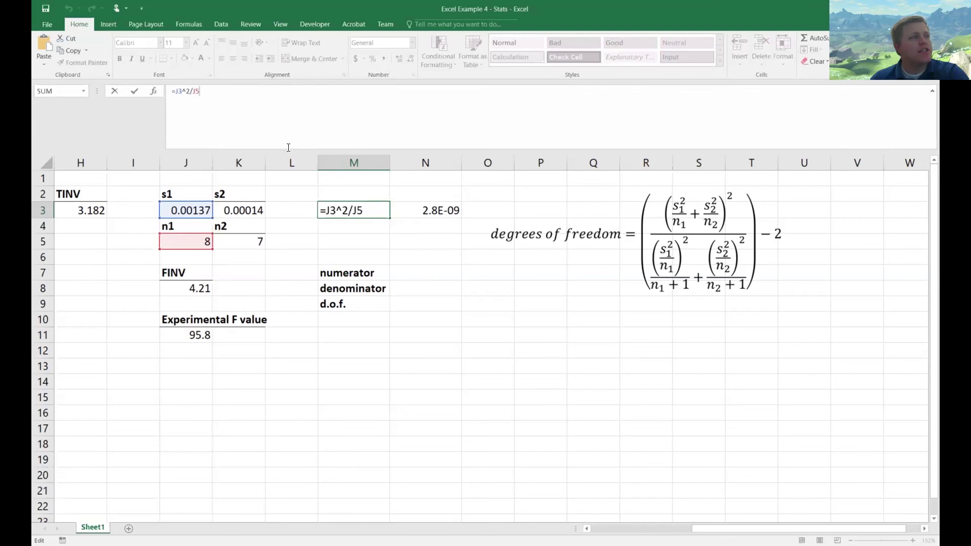
mouse_move(290, 143)
mouse_down()
mouse_move(292, 103)
mouse_move(289, 125)
mouse_up()
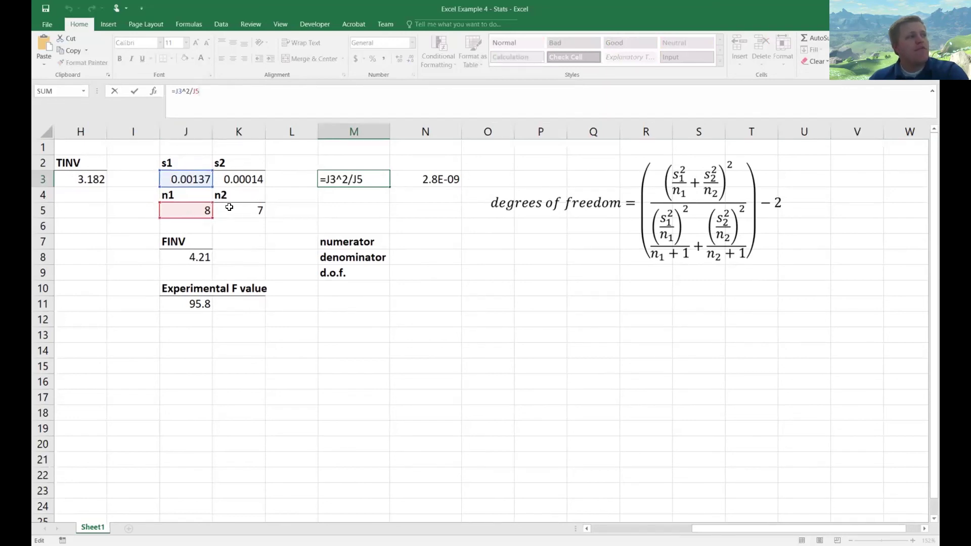
key(Return)
Repeat the fill from M3 to N3 and examine which cells N3's formula references.
click(384, 183)
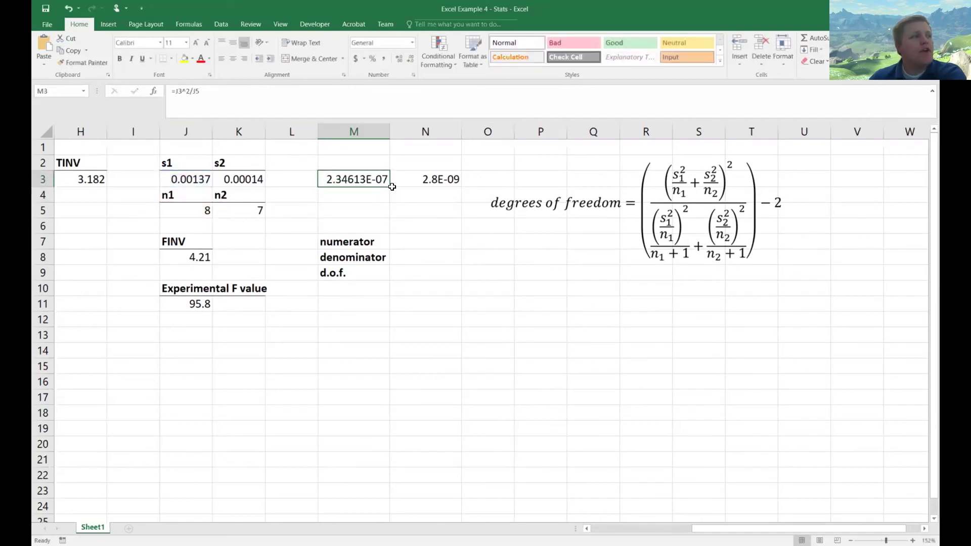
drag(388, 186, 453, 183)
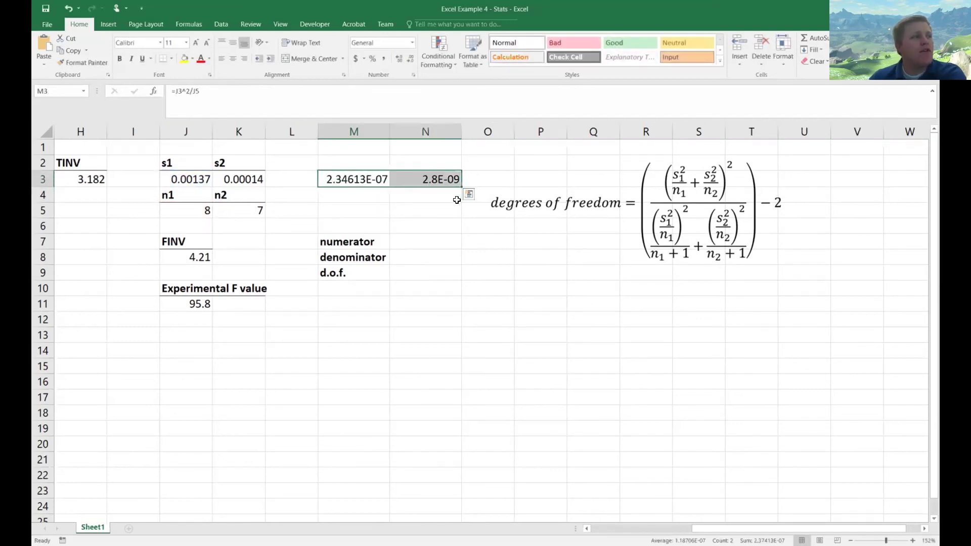
click(440, 178)
click(255, 99)
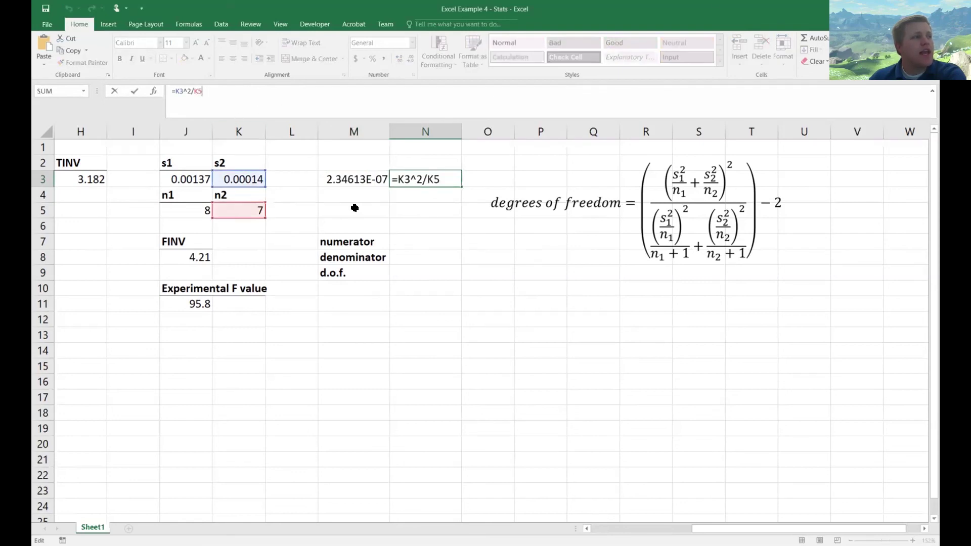
click(368, 192)
click(384, 185)
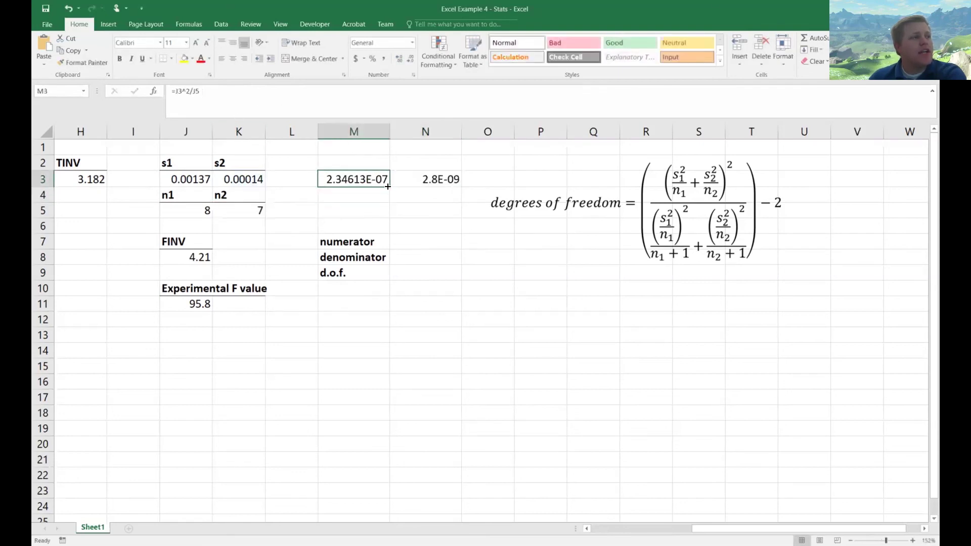
drag(441, 187, 446, 191)
click(449, 179)
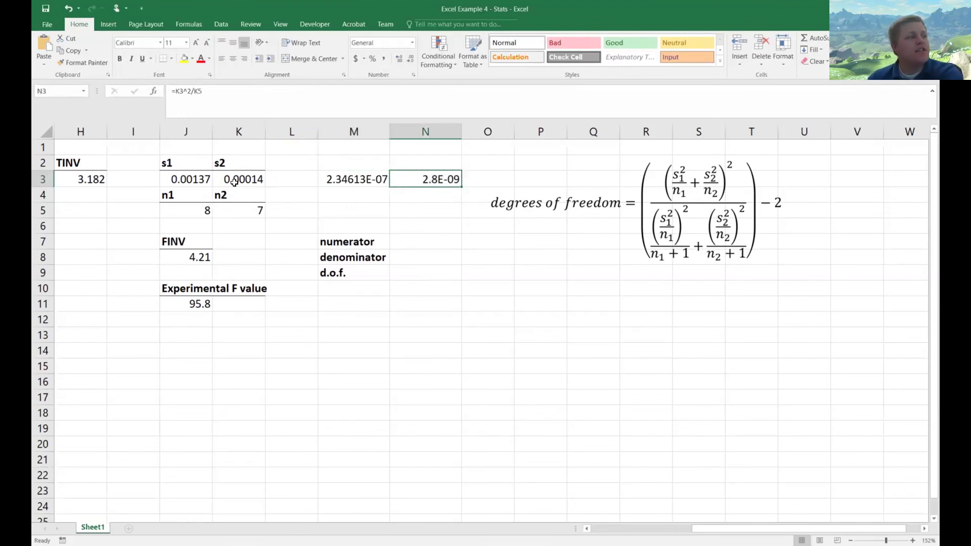
click(239, 88)
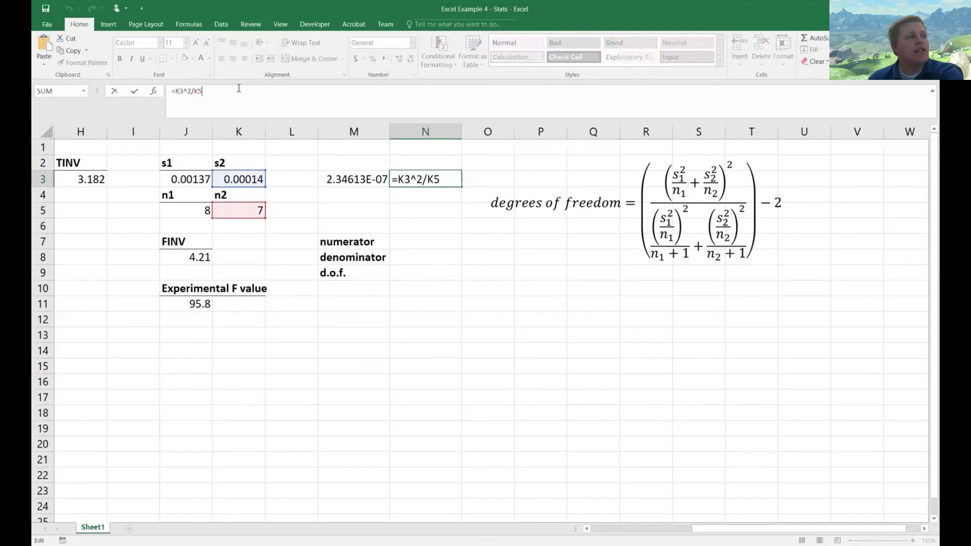
key(Return)
Try filling the M3 formula down into M4, inspect its shifted references, and clear M4.
click(387, 185)
drag(391, 185, 389, 201)
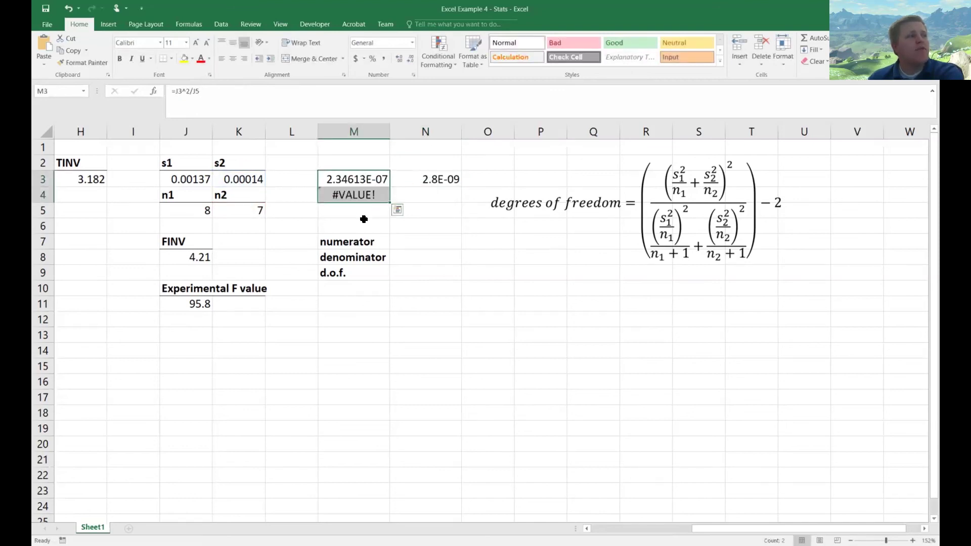
double_click(357, 200)
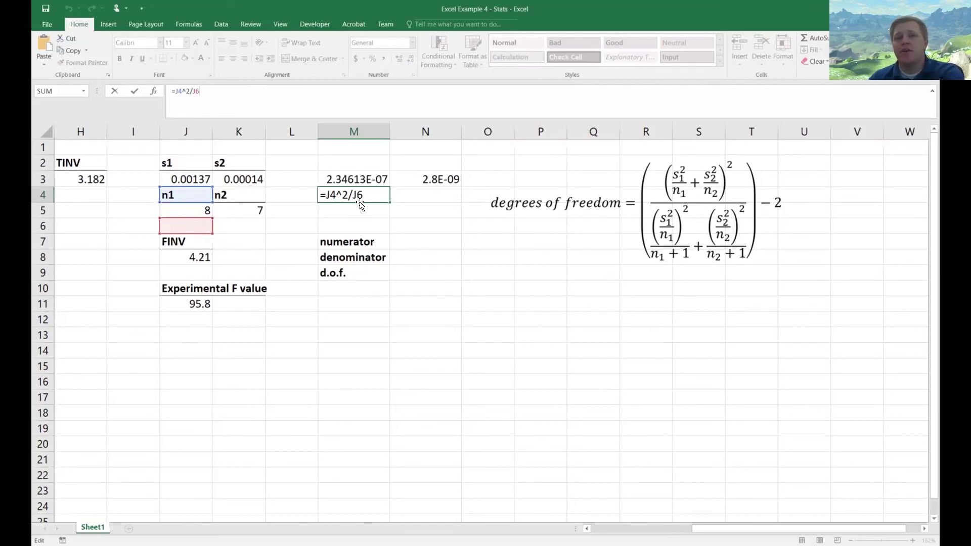
key(ctrl+Return)
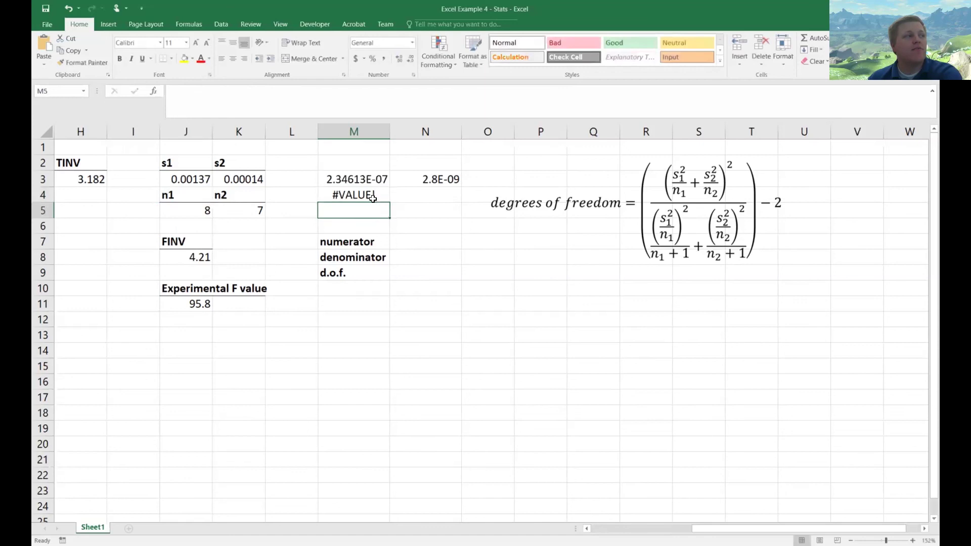
key(Delete)
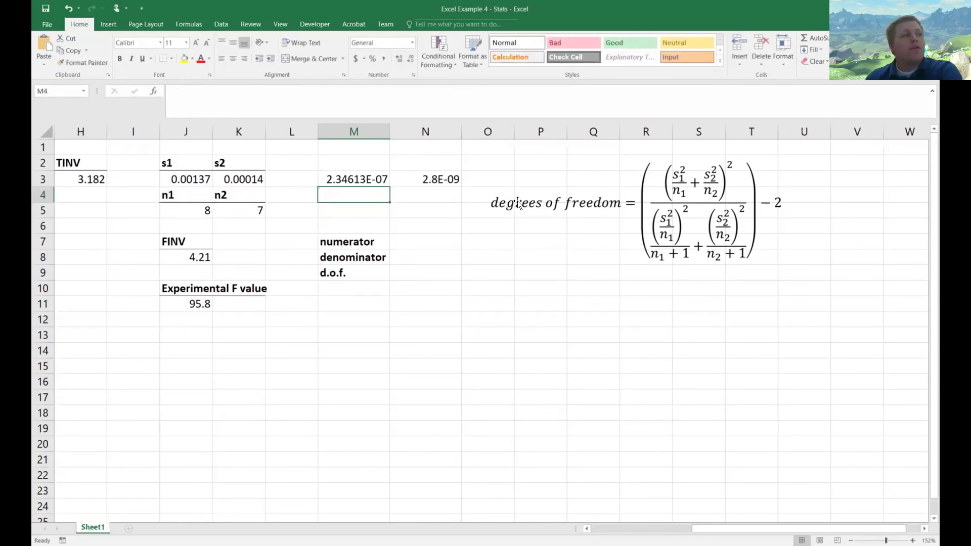
Fill the M3 formula across into N3 once more and reselect M3.
click(384, 180)
drag(435, 191, 441, 180)
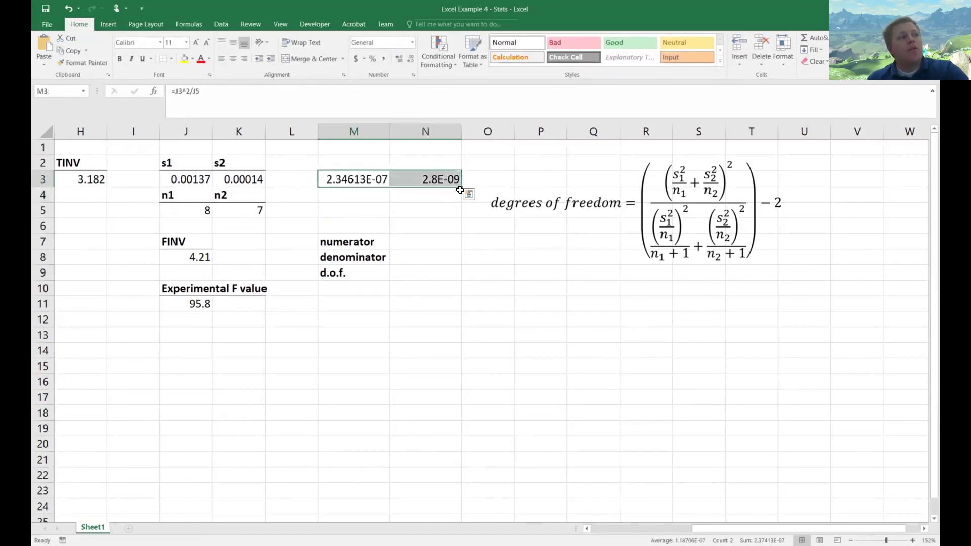
click(456, 185)
click(354, 185)
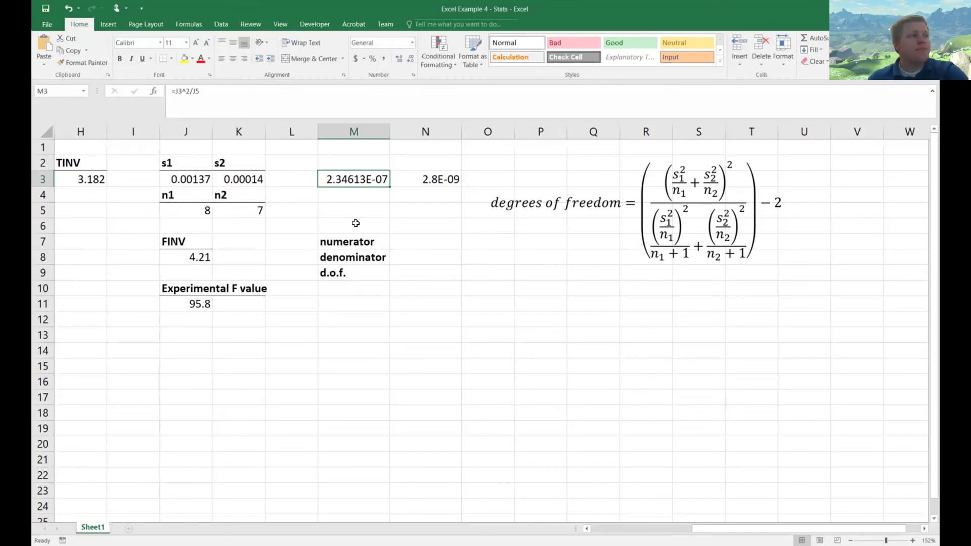
Enter the formula =(J3^2/J5)^2/J5+1 in cell M4 for the first denominator term of the degrees of freedom equation.
click(362, 196)
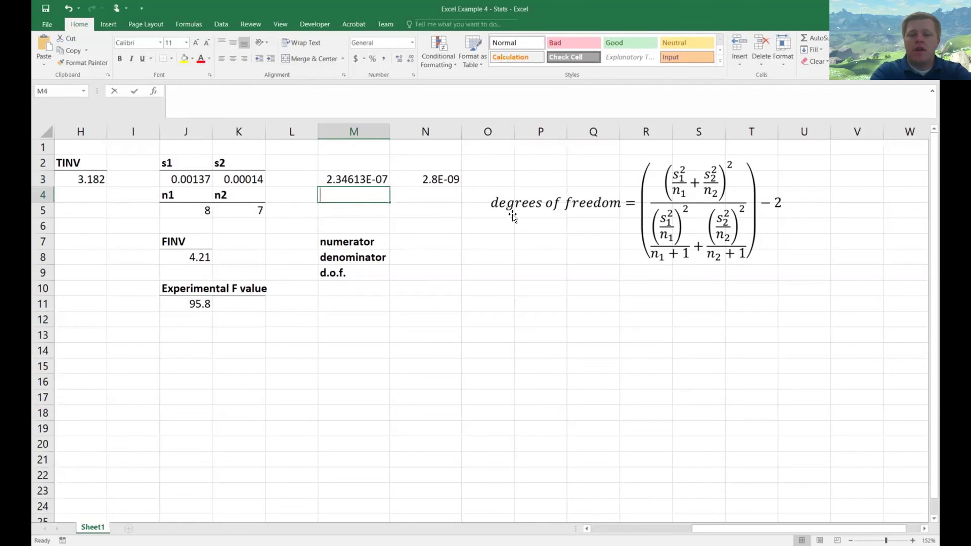
text(=()
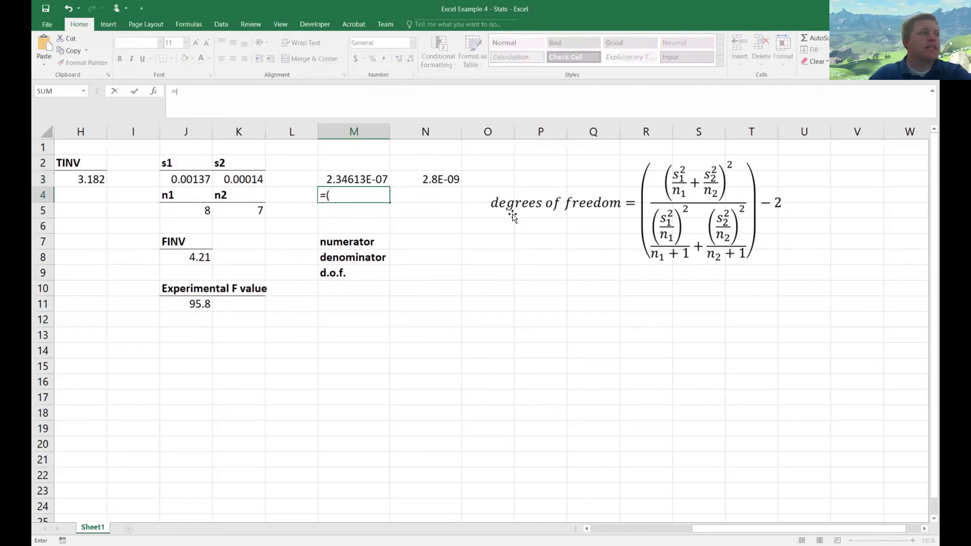
click(191, 179)
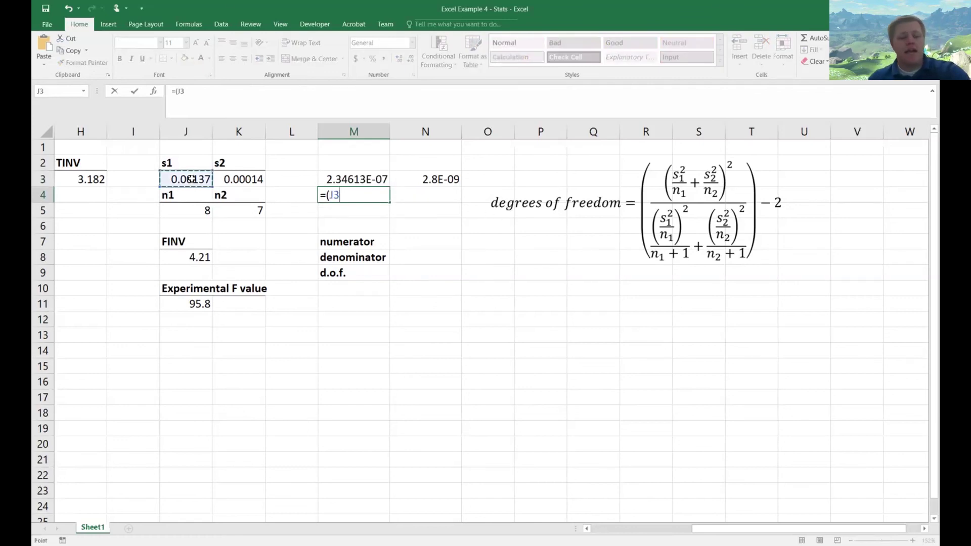
text(^)
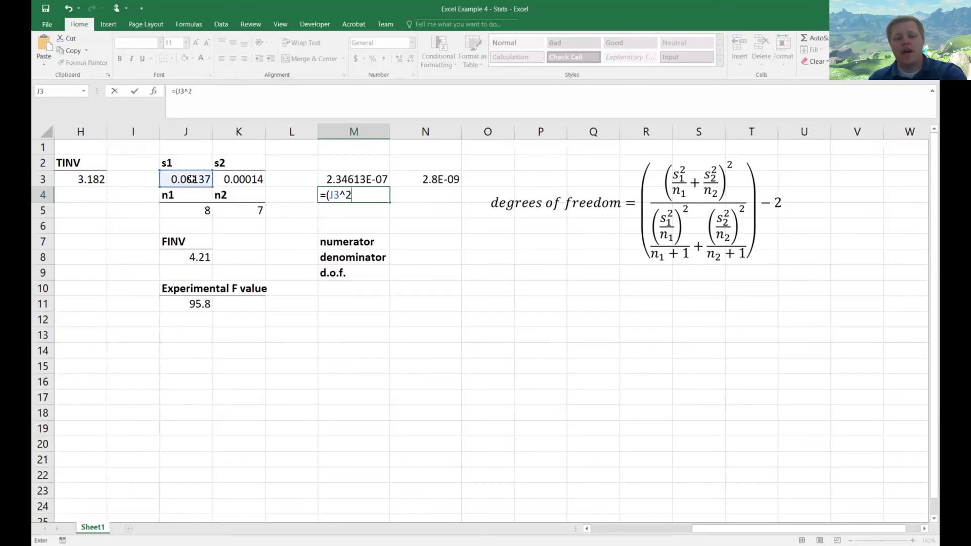
text(2/)
click(204, 208)
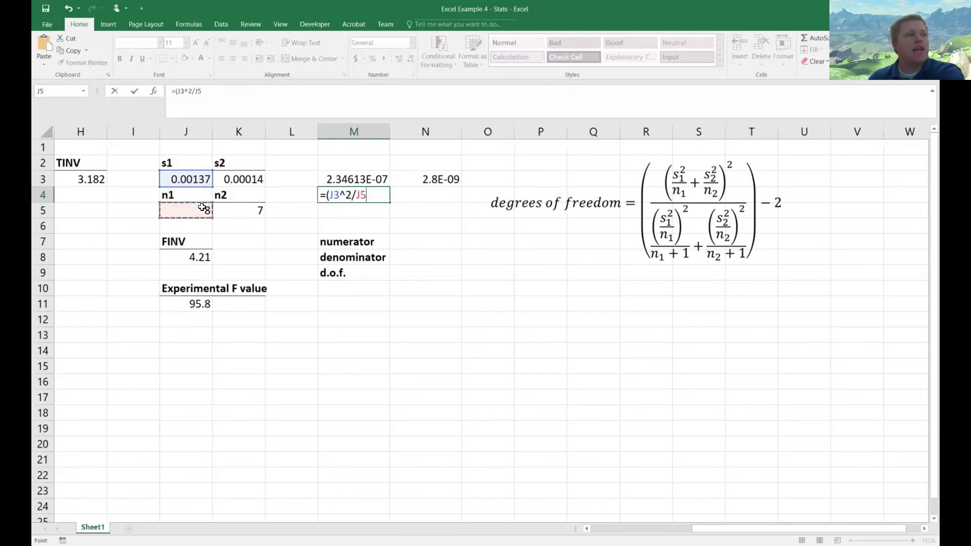
text())
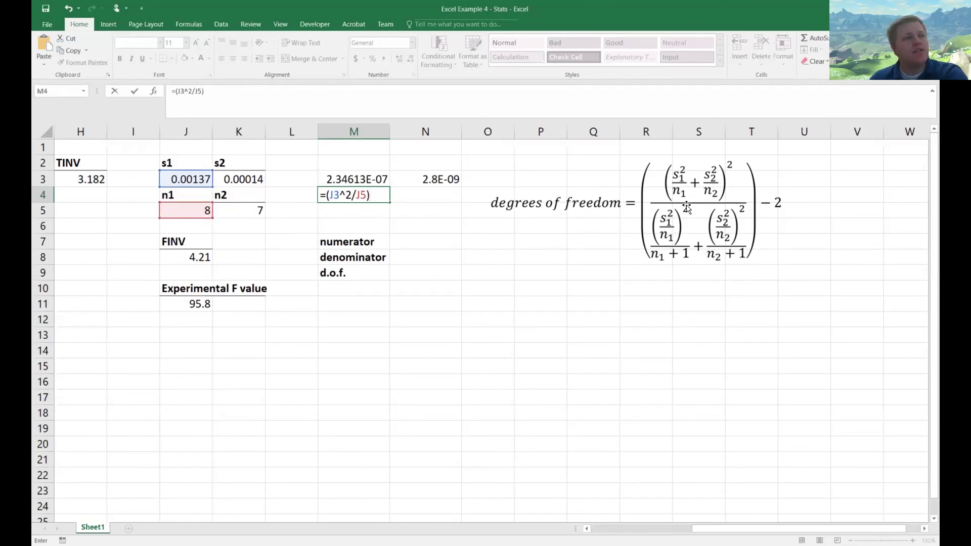
text(^2/)
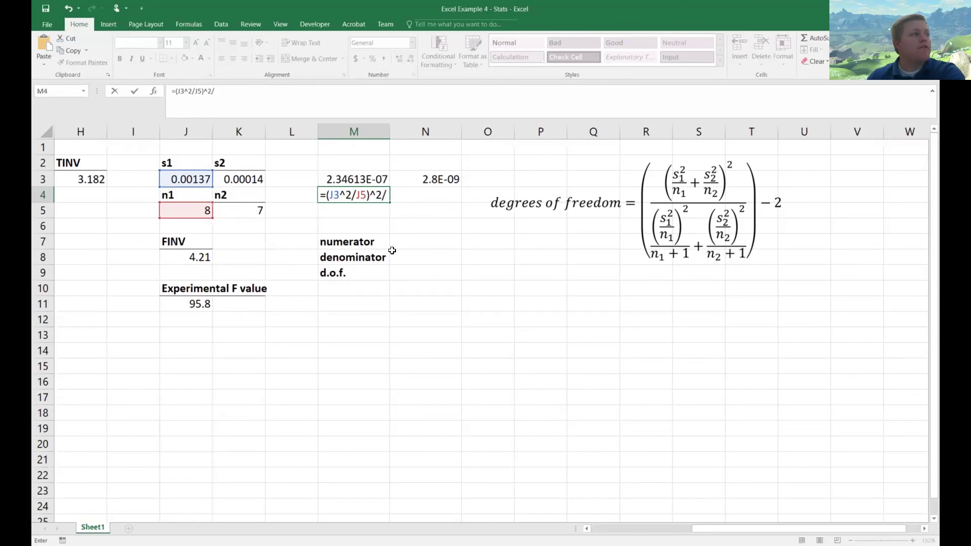
click(193, 208)
text(+1)
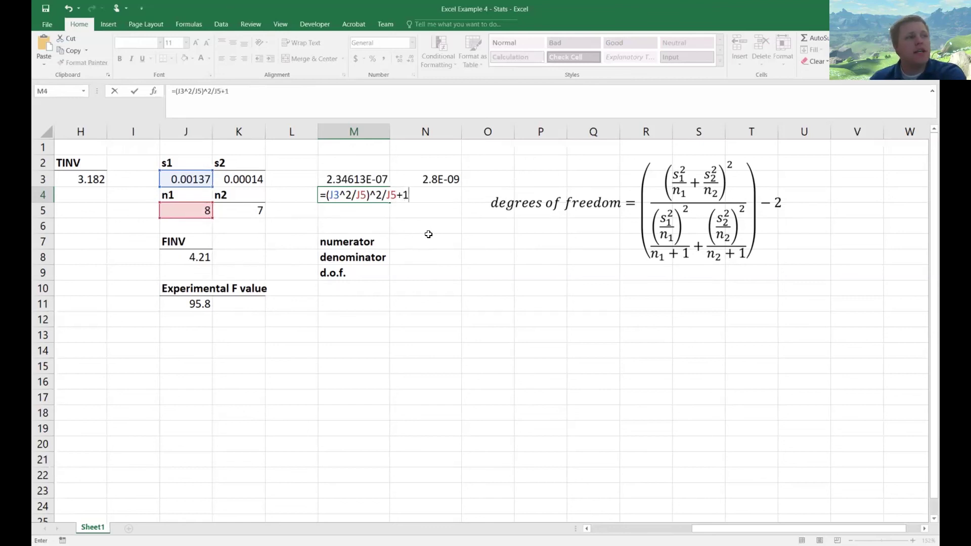
key(Return)
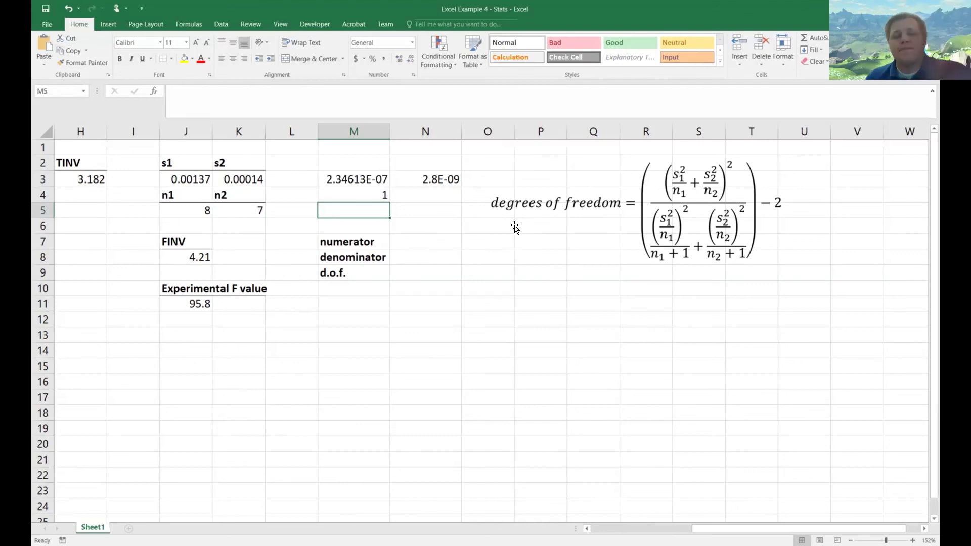
Put parentheses around the n1 + 1 divisor in M4 so the formula reads =(J3^2/J5)^2/(J5+1).
click(364, 192)
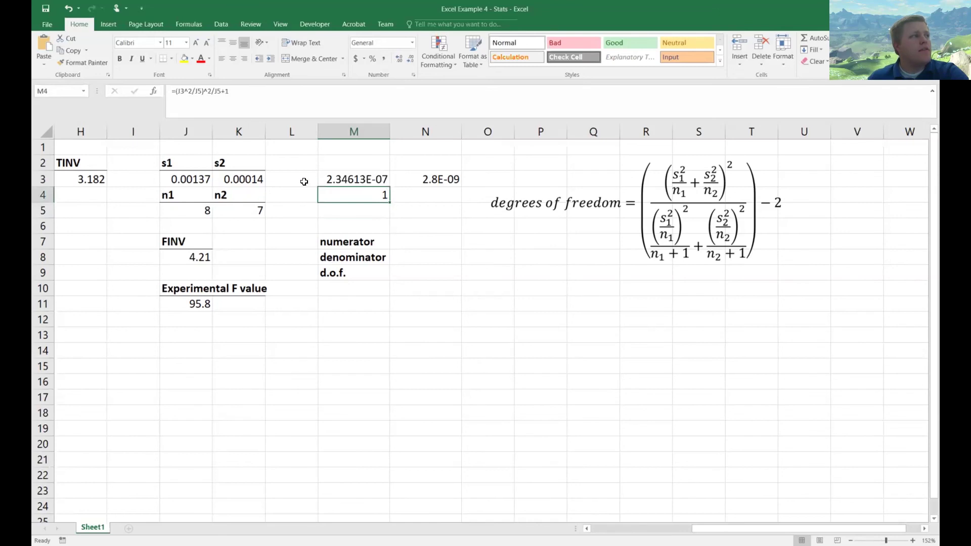
click(212, 94)
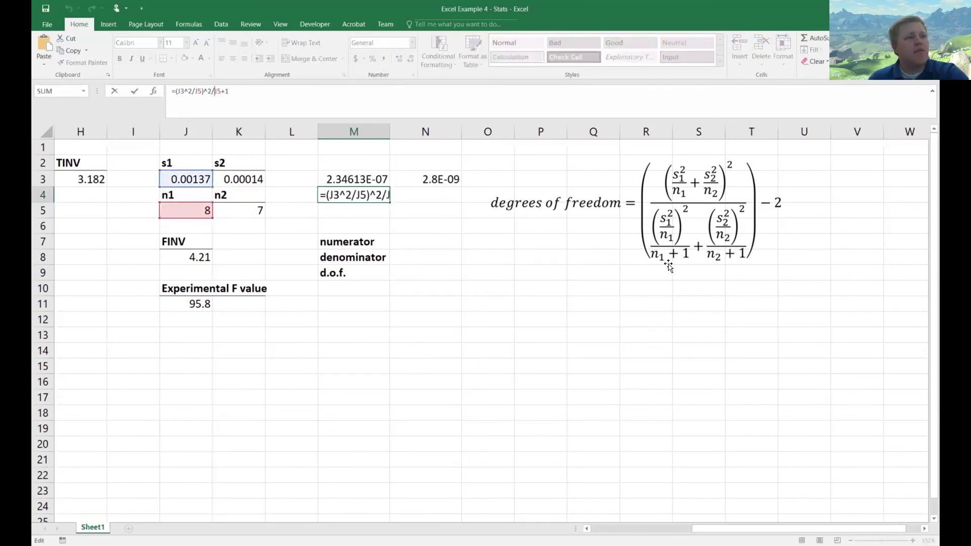
click(216, 103)
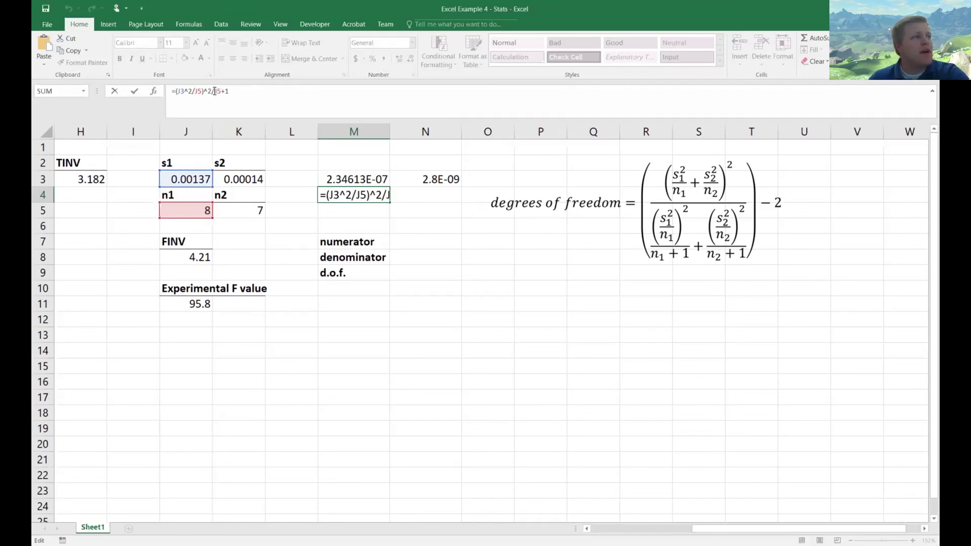
click(217, 91)
drag(219, 90, 172, 87)
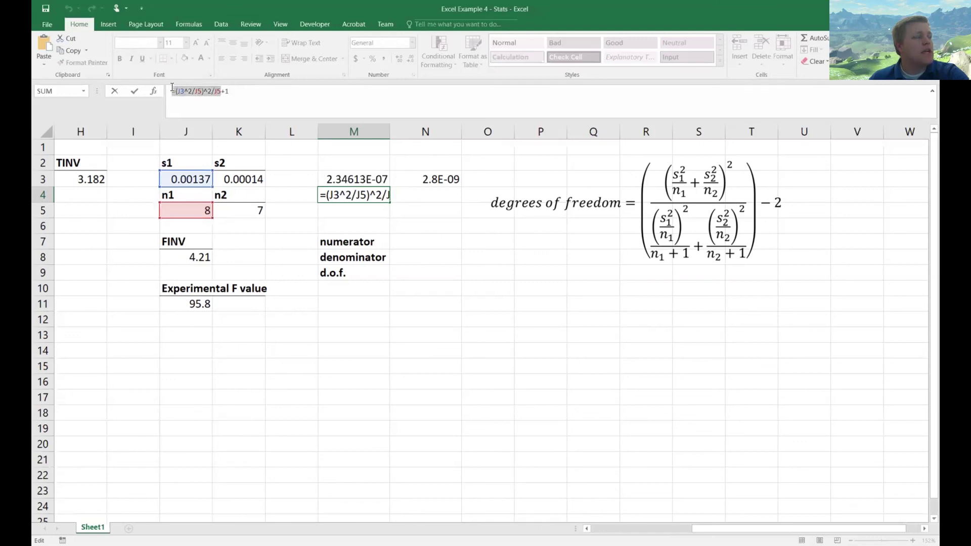
click(212, 89)
text(()
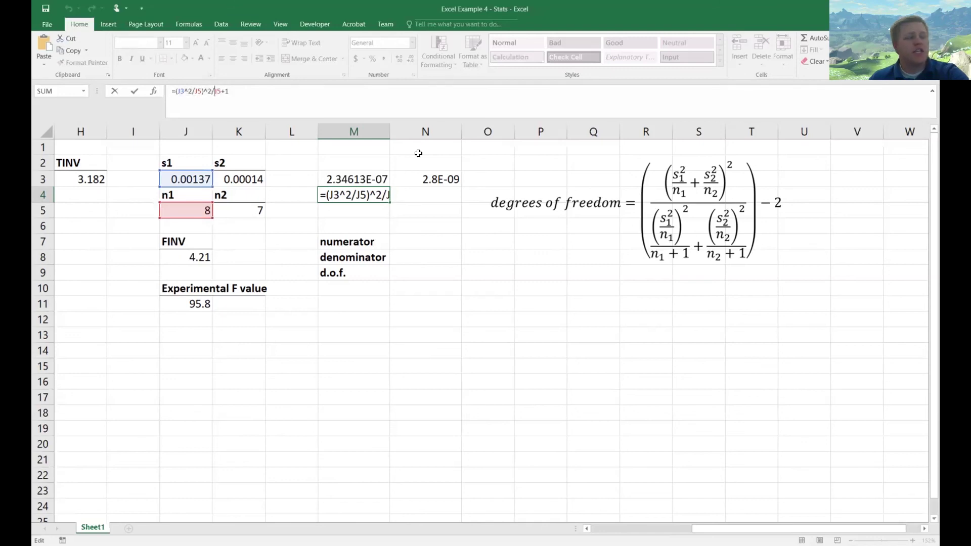
text())
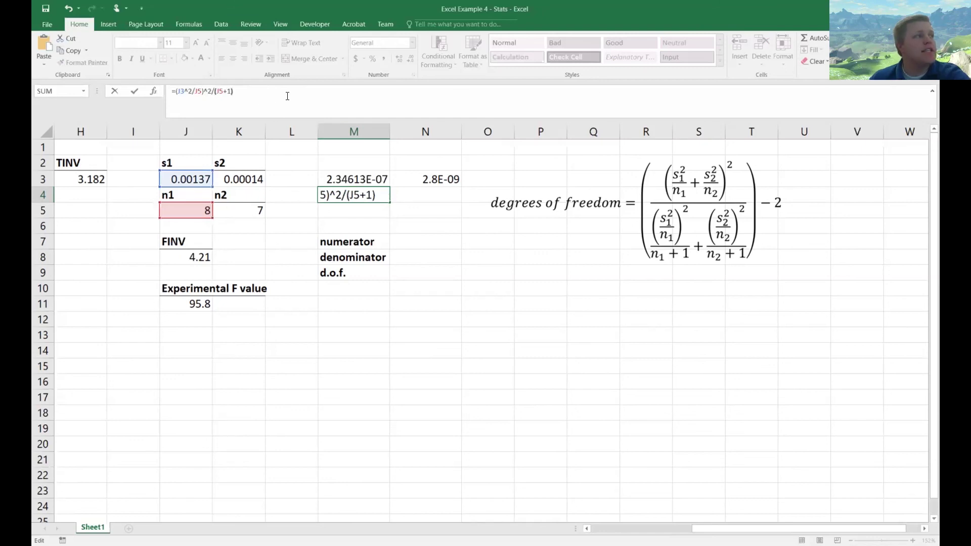
key(Return)
Fill the M4 formula across into N4 and check the formulas in N4, M3 and N3 against the equation.
click(367, 198)
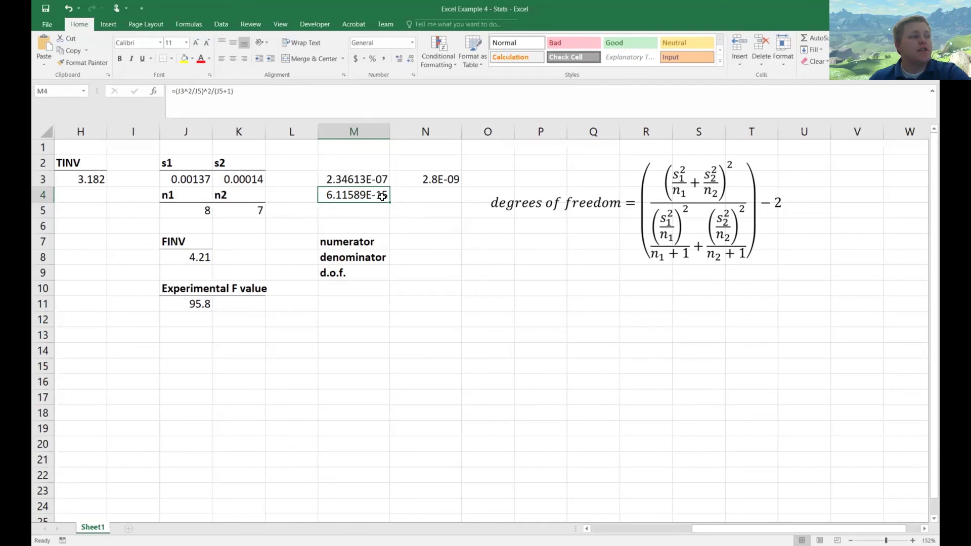
drag(391, 202, 458, 201)
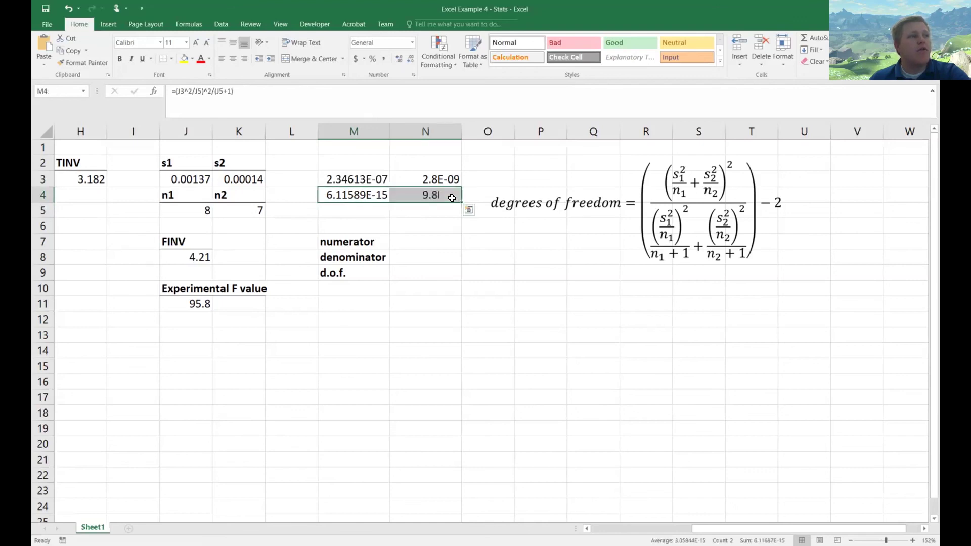
click(440, 197)
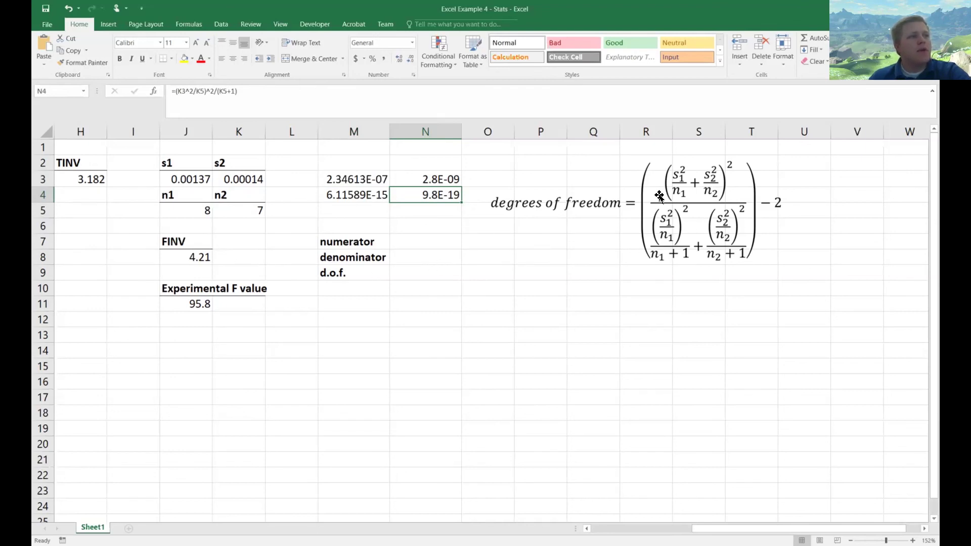
click(376, 175)
click(416, 175)
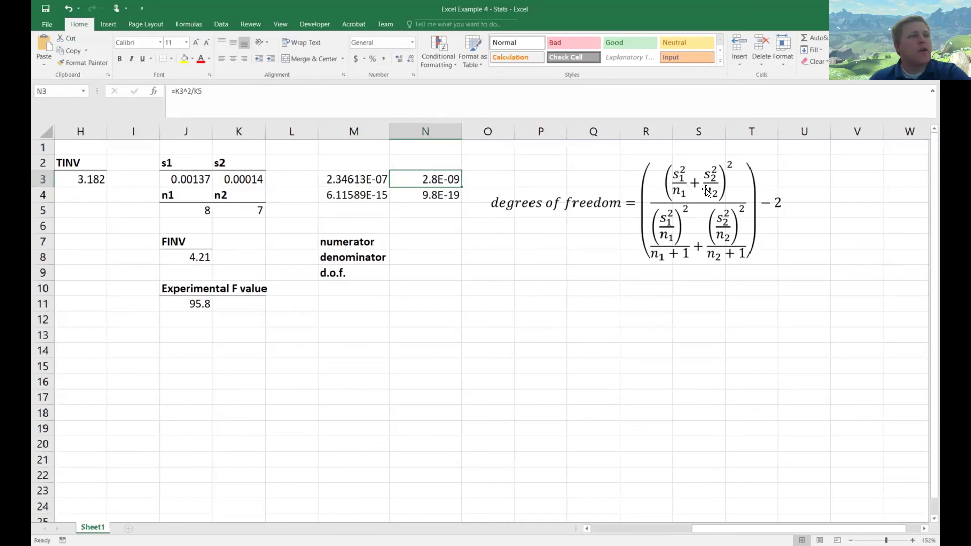
Enter the numerator formula =(M3+N3)^2 in cell N7.
click(434, 237)
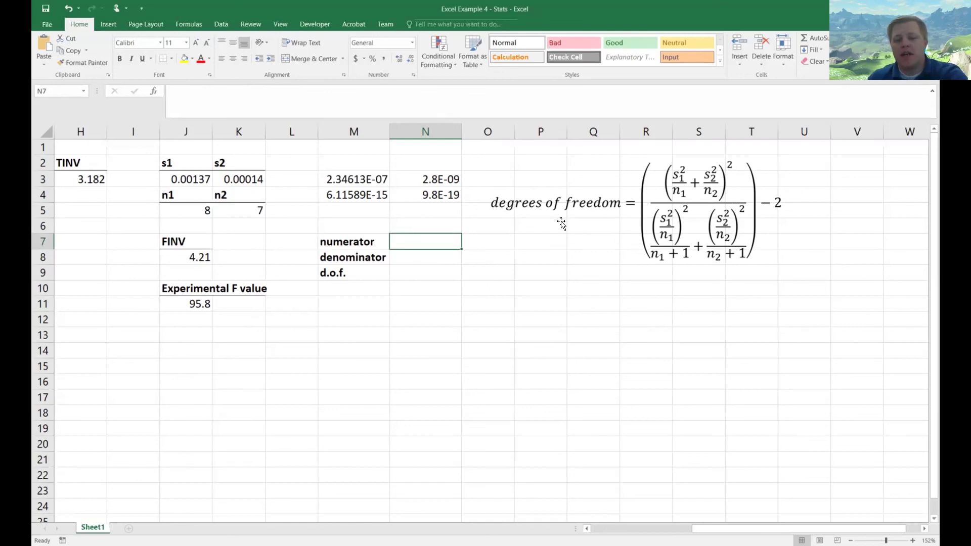
text(=()
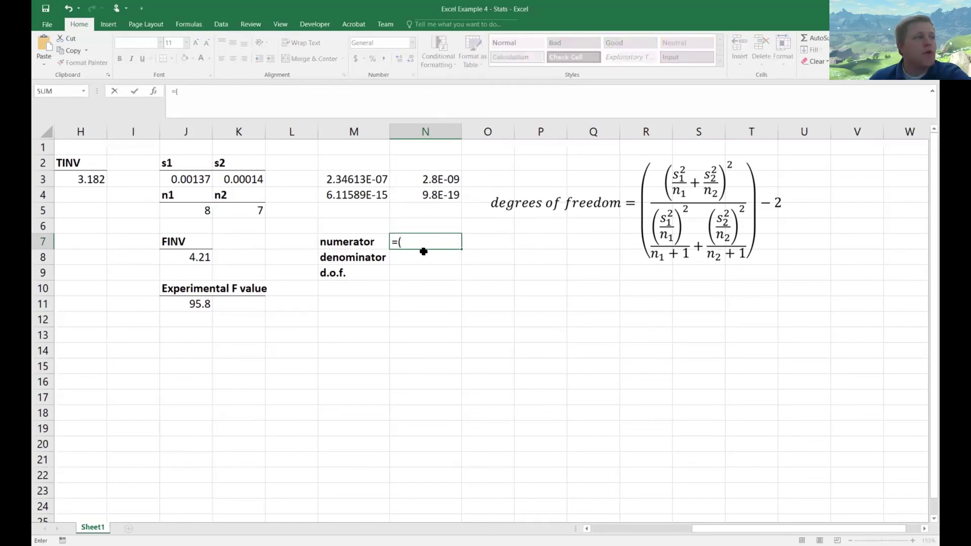
click(366, 177)
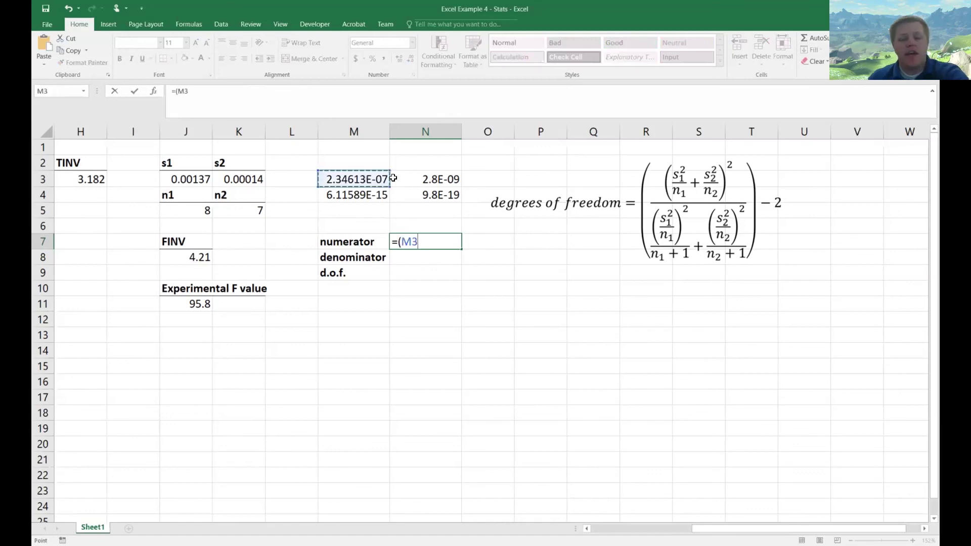
text(+)
click(424, 186)
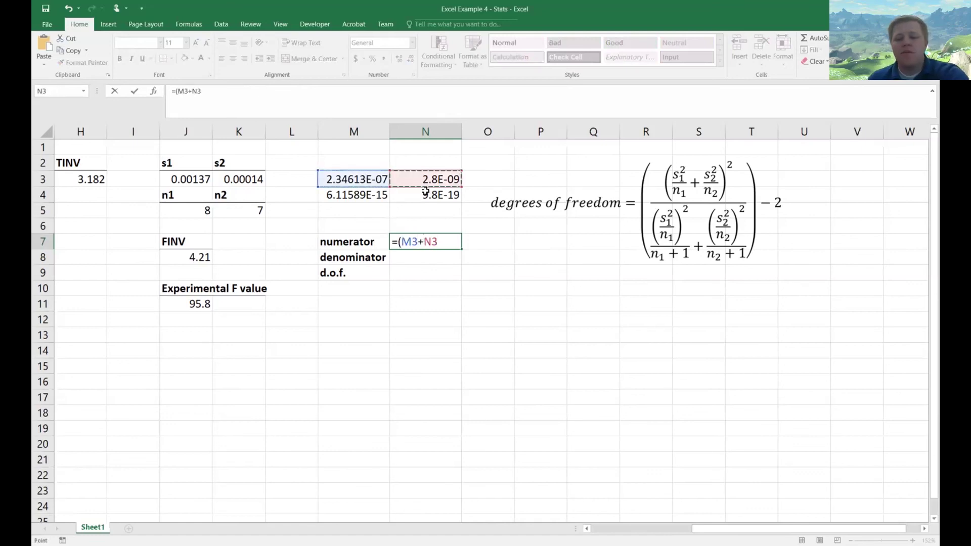
text()^2)
key(Return)
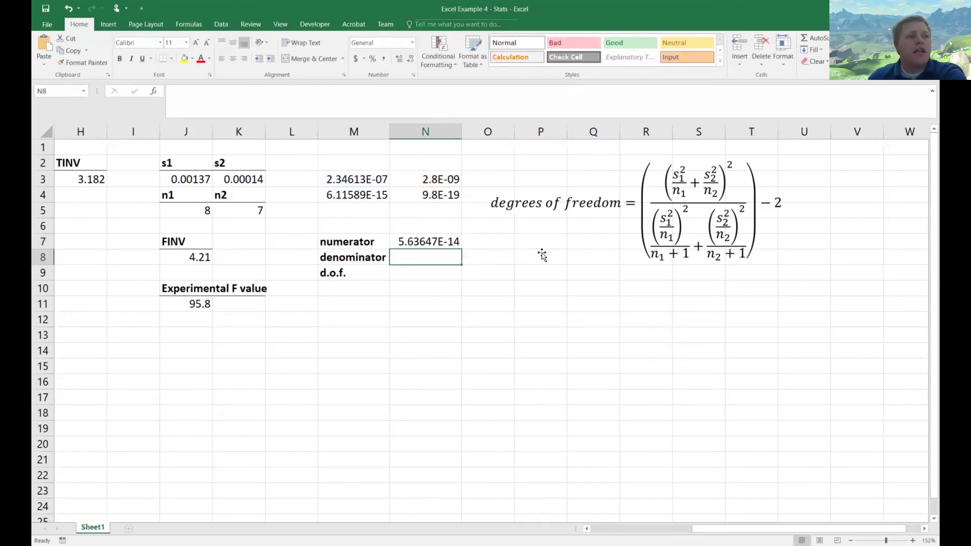
Enter the denominator formula =M4+N4 in cell N8.
text(=)
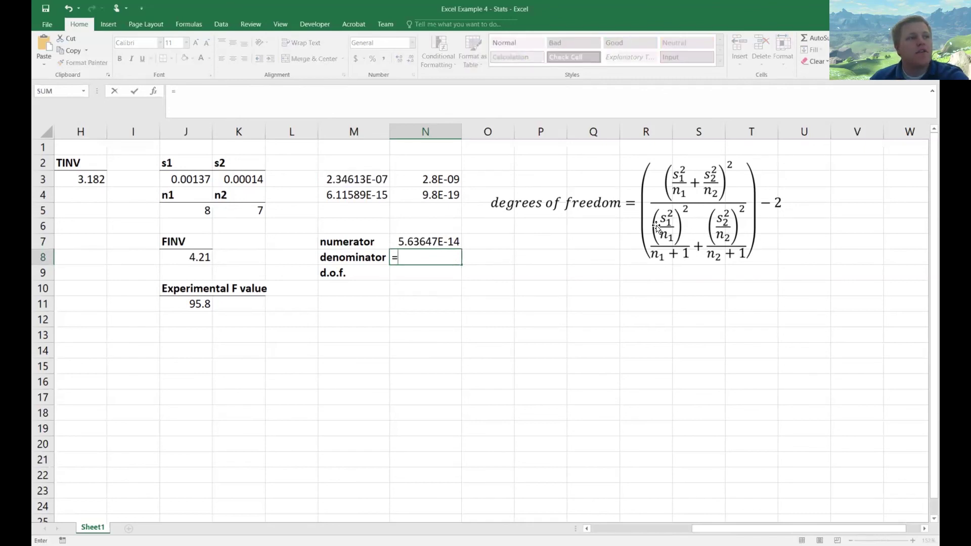
click(360, 195)
text(+)
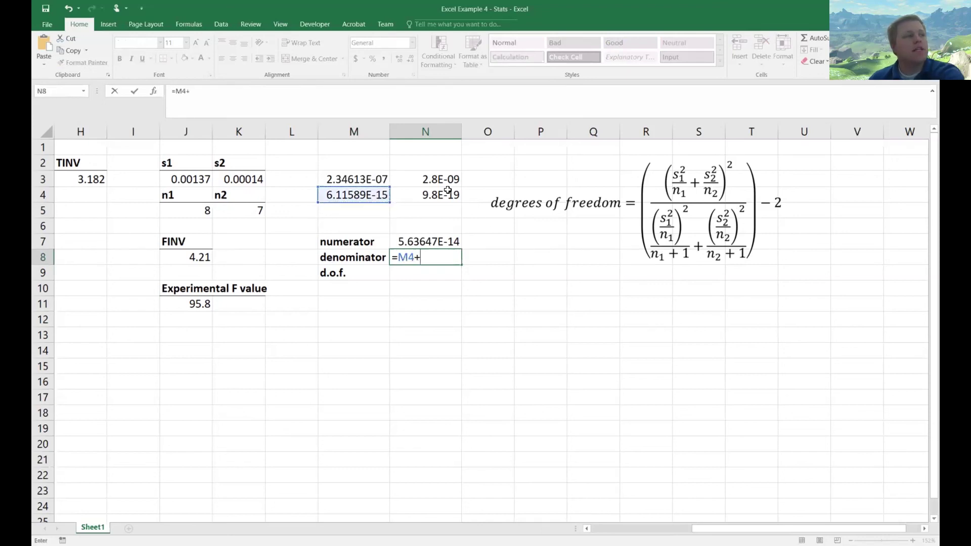
click(447, 193)
key(Return)
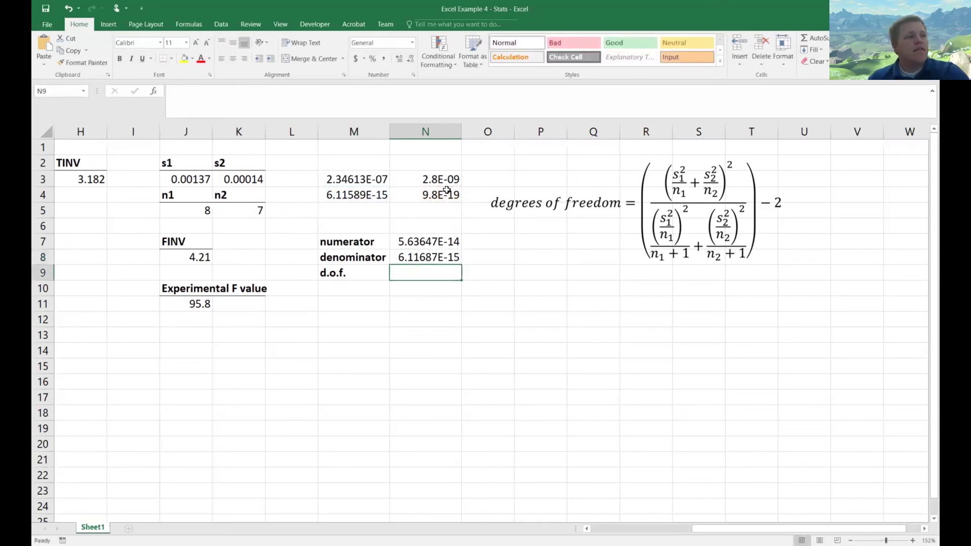
Replace the denominator formula in N8 with a SUM over the range L4:N4.
click(446, 251)
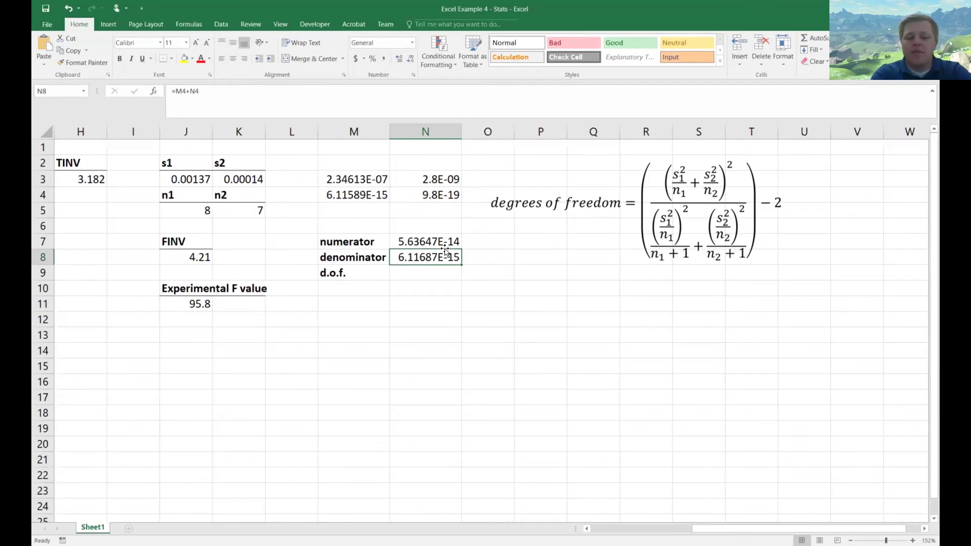
text(=)
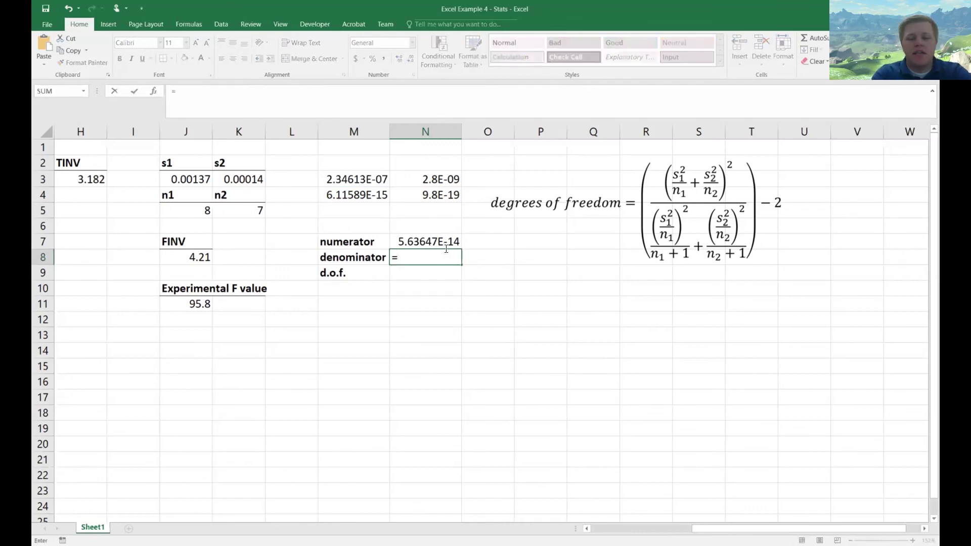
text(sum()
click(344, 197)
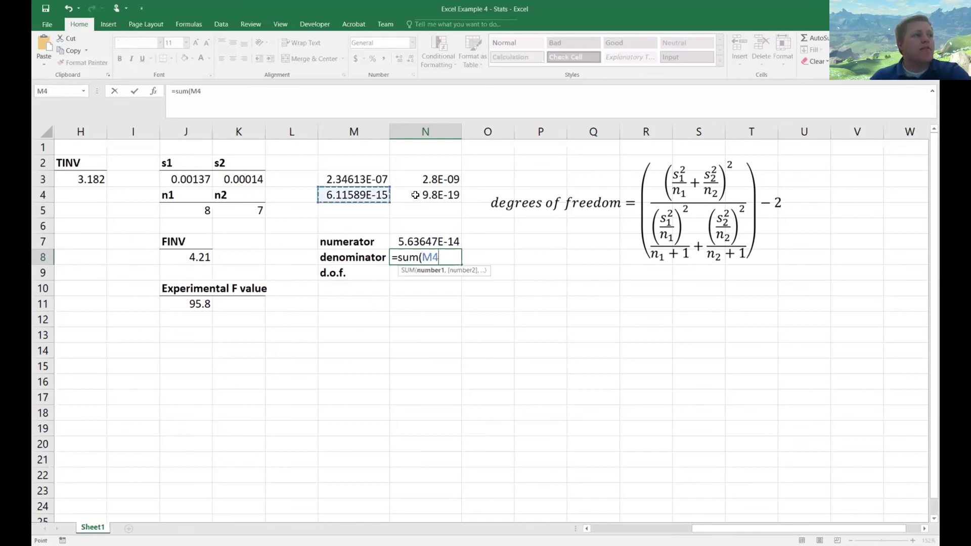
click(415, 195)
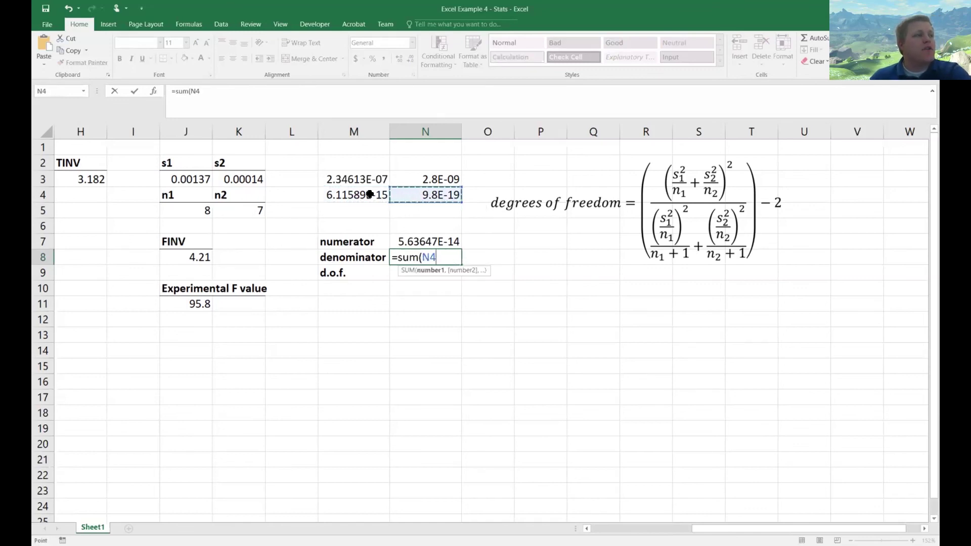
drag(370, 194, 266, 193)
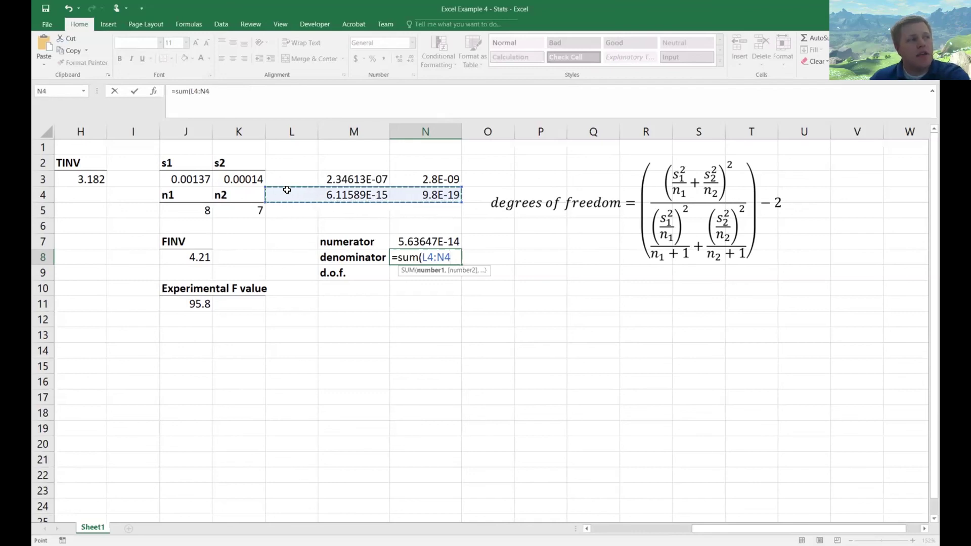
key(Return)
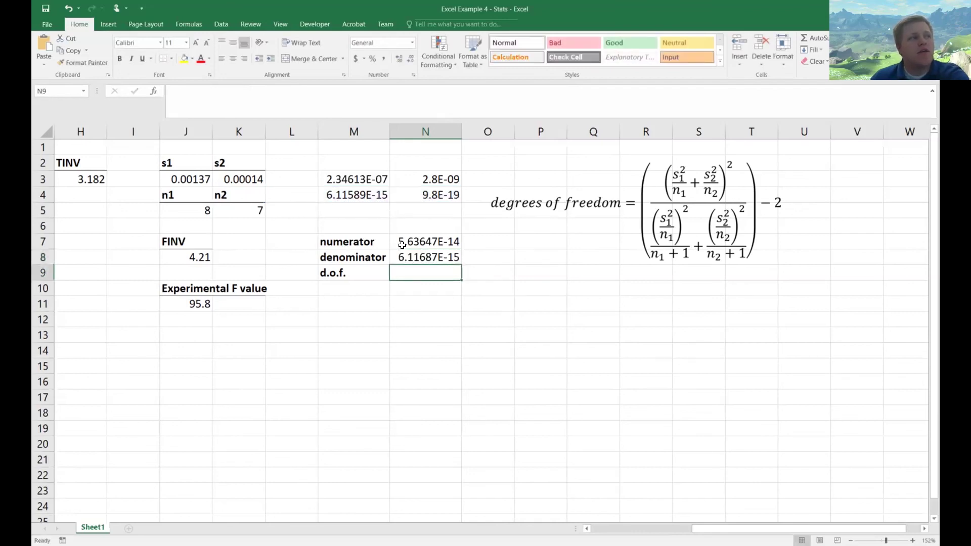
Try a value of 0 in cell L4 within the summed range, and clear it.
click(299, 192)
text(0)
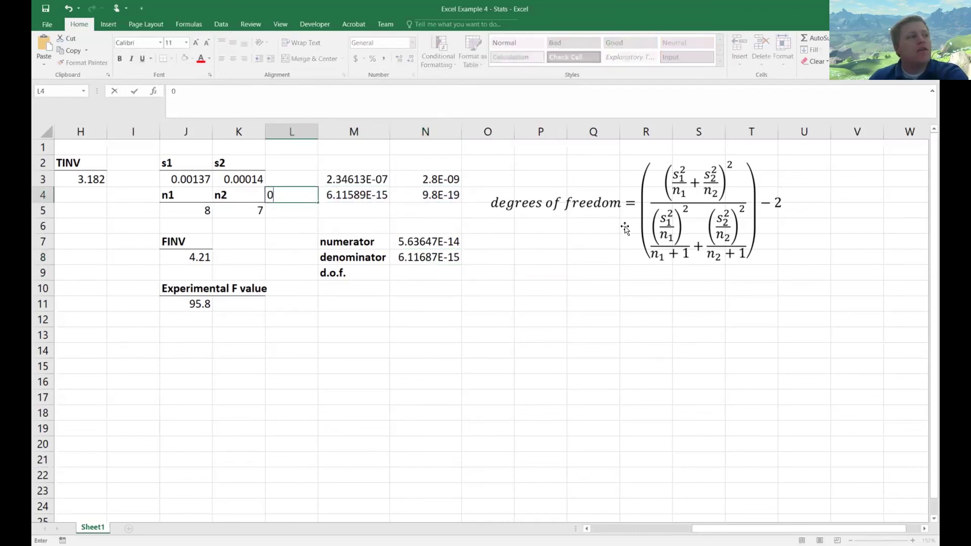
key(Return)
click(296, 192)
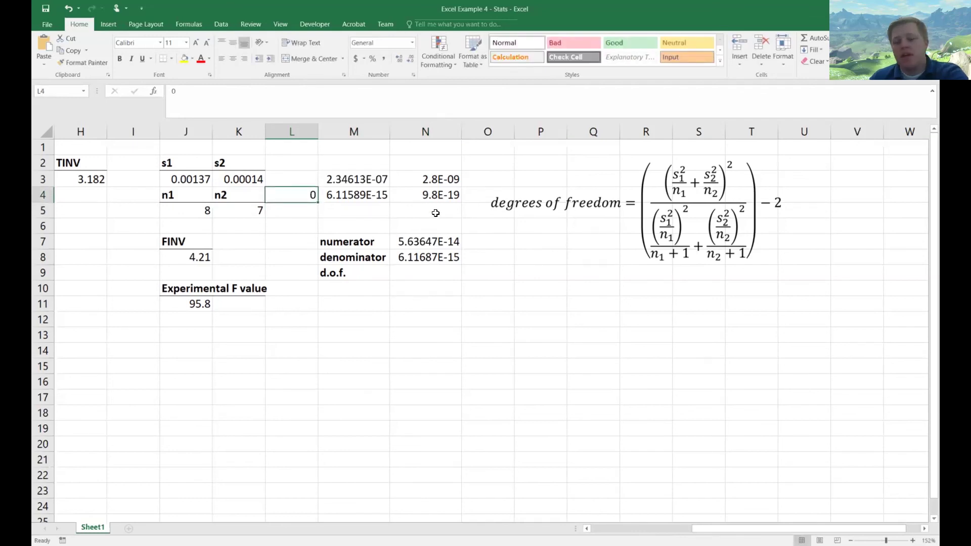
Narrow the denominator's range in N8 so the formula reads =SUM(M4:N4).
click(428, 257)
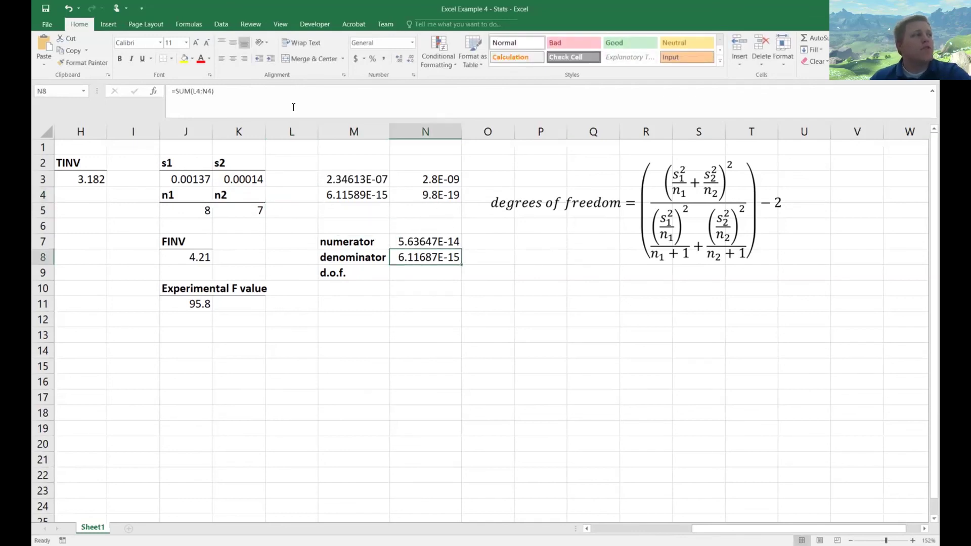
click(293, 108)
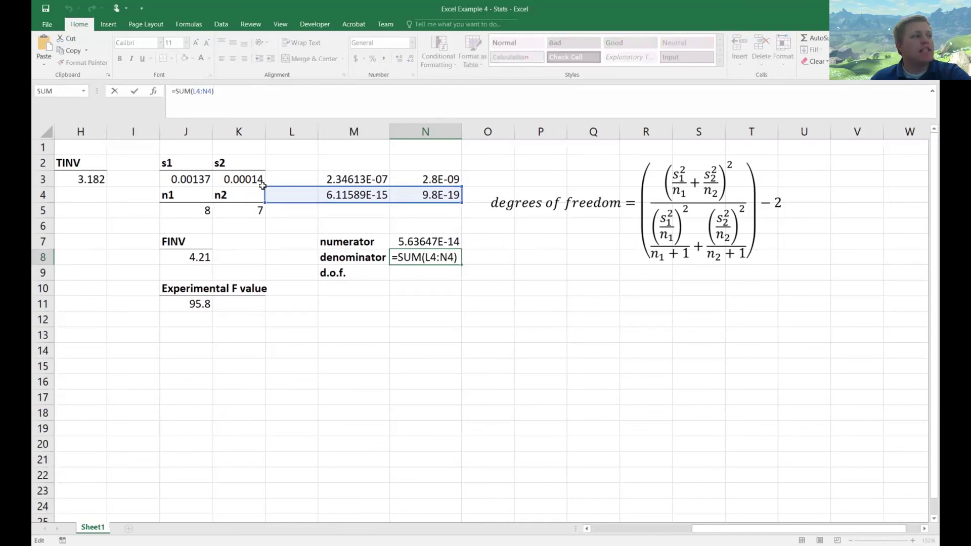
drag(263, 185, 317, 186)
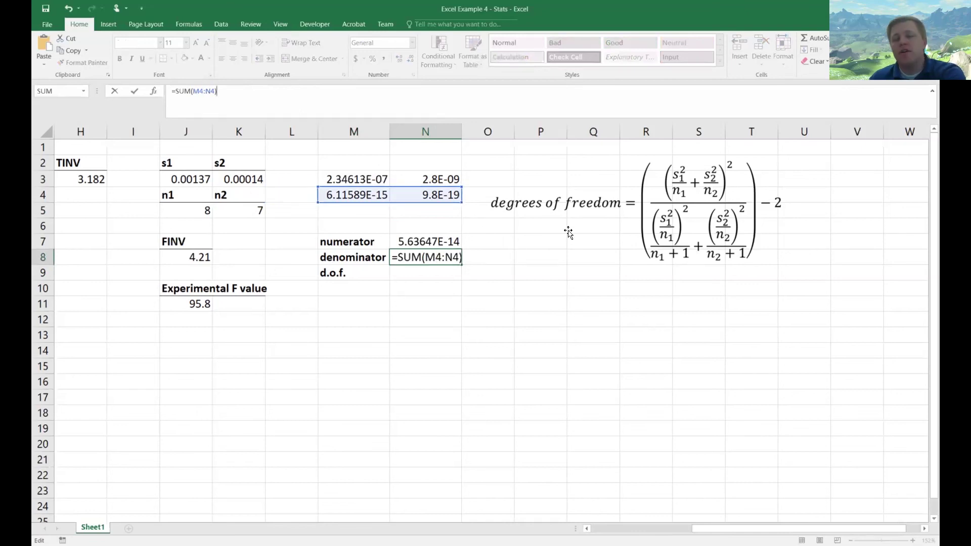
key(Return)
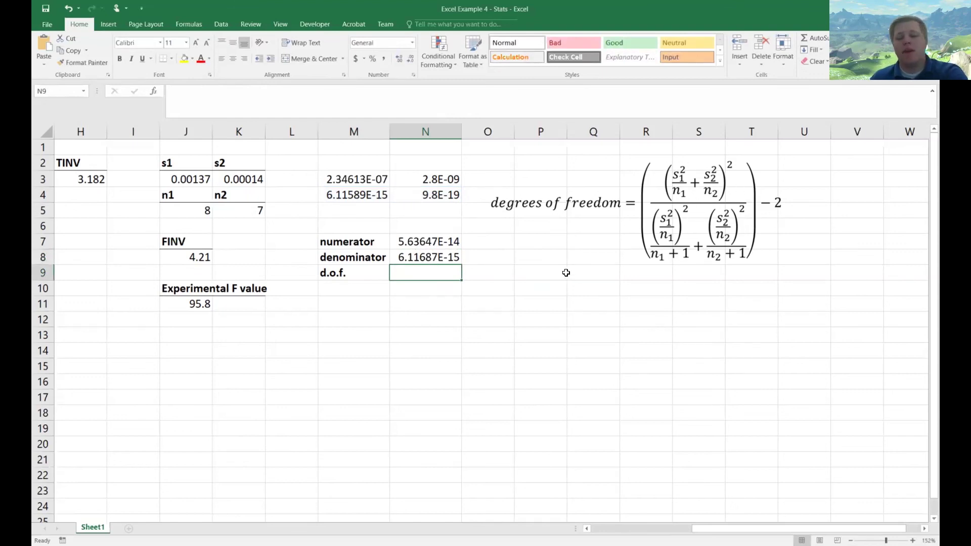
Enter the degrees of freedom formula =N7/N8-2 in cell N9.
text(=)
key(Up)
key(Up)
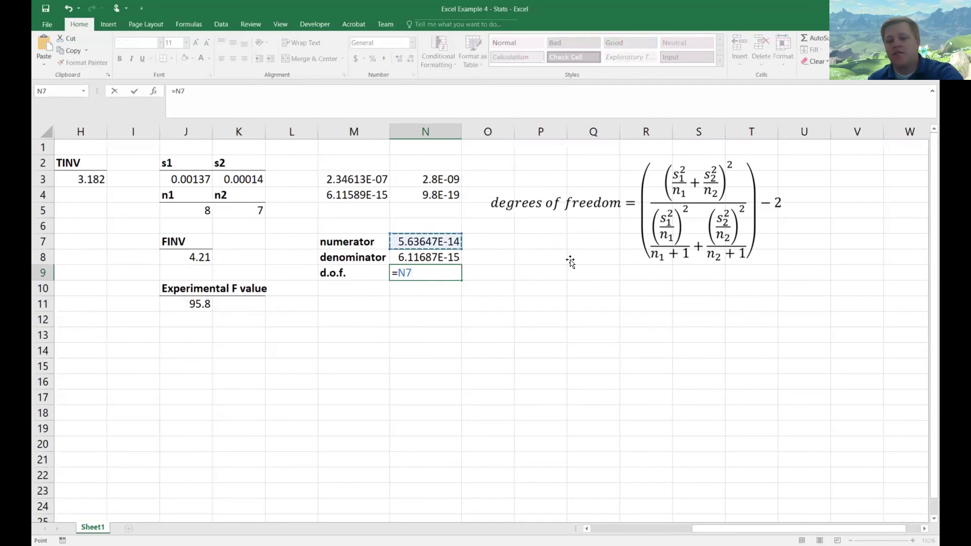
text(/)
click(455, 257)
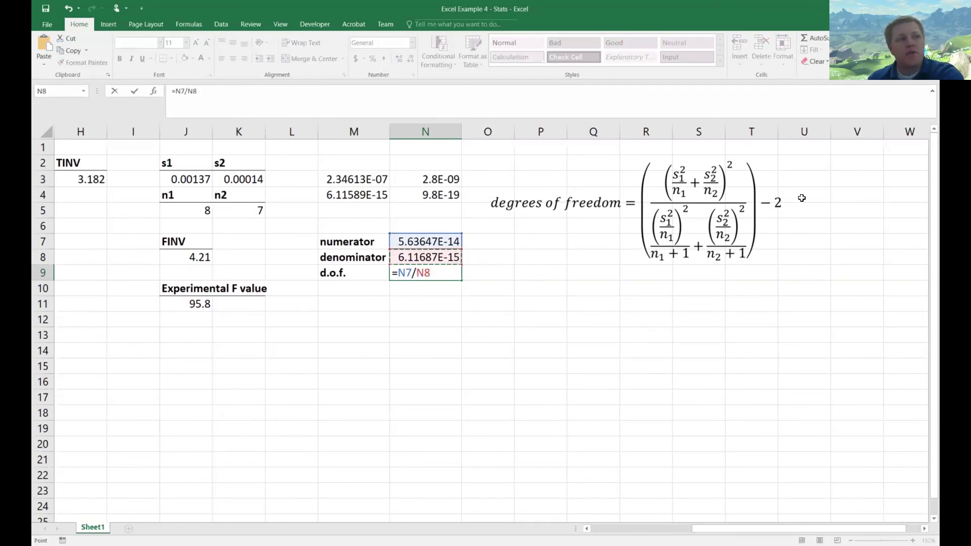
text(-2)
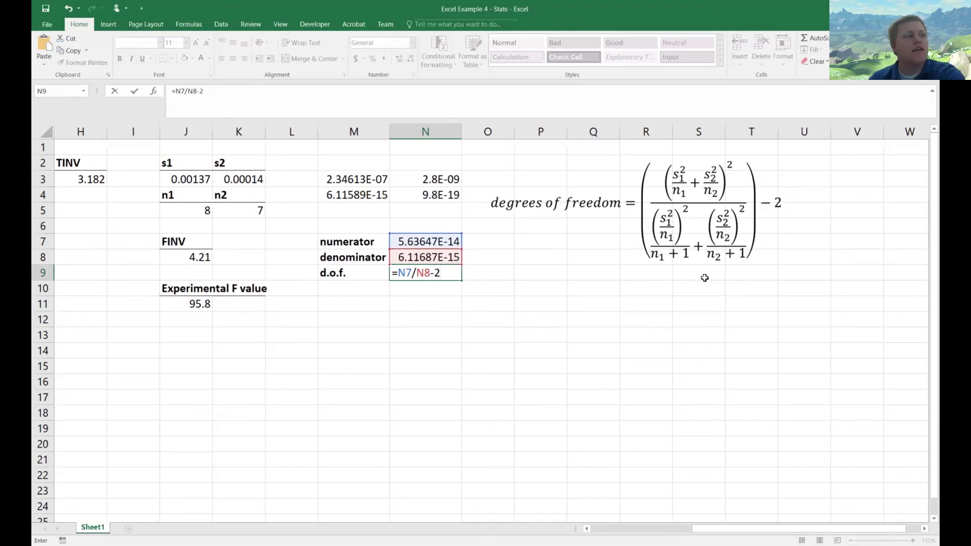
key(Return)
Format the degrees of freedom value in N9 to show no decimal places.
click(438, 276)
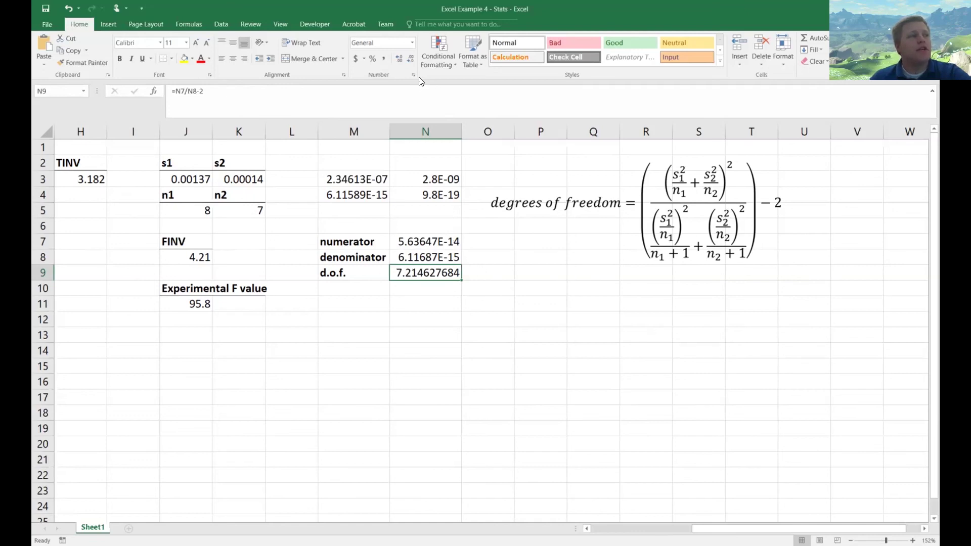
click(414, 57)
click(413, 56)
click(414, 56)
click(413, 57)
click(414, 57)
click(413, 56)
click(414, 57)
click(414, 57)
click(413, 57)
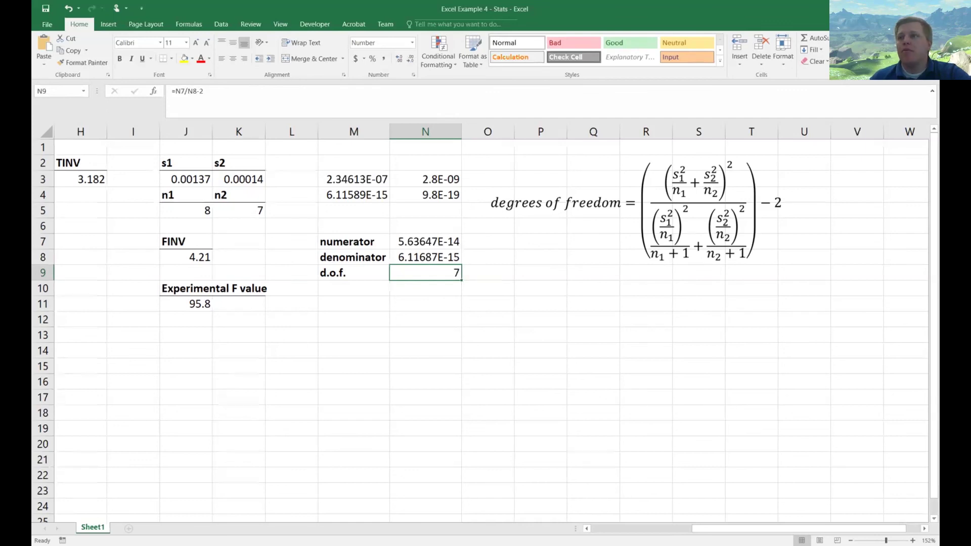
key(alt+Tab)
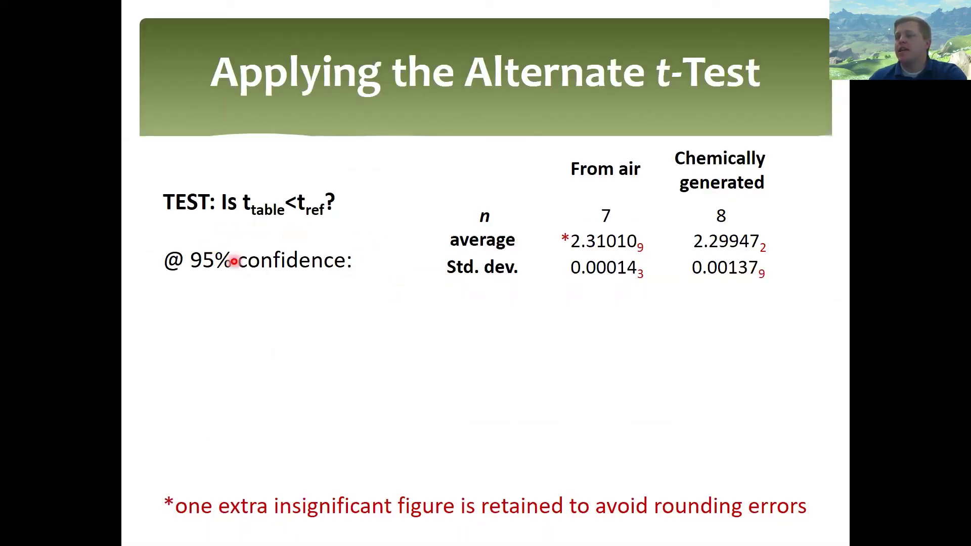
key(Right)
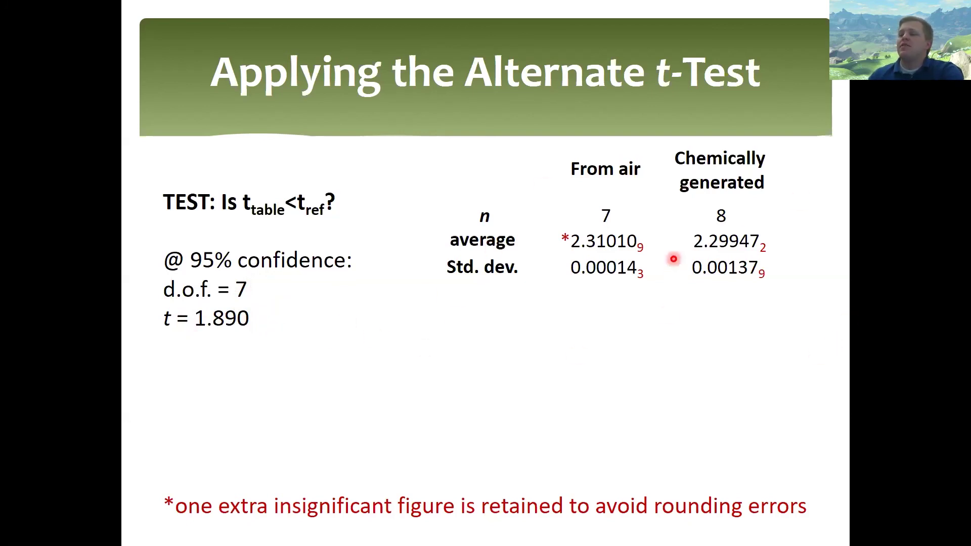
click(627, 277)
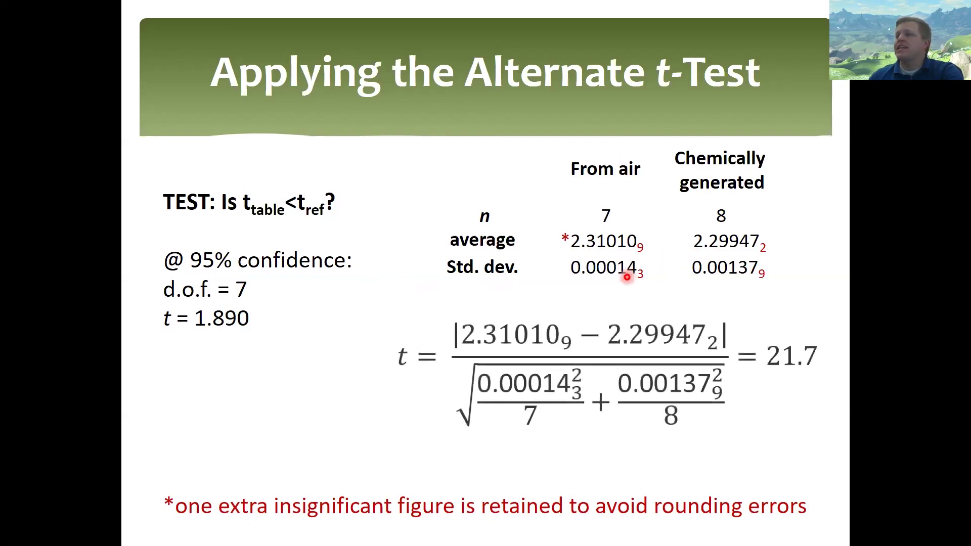